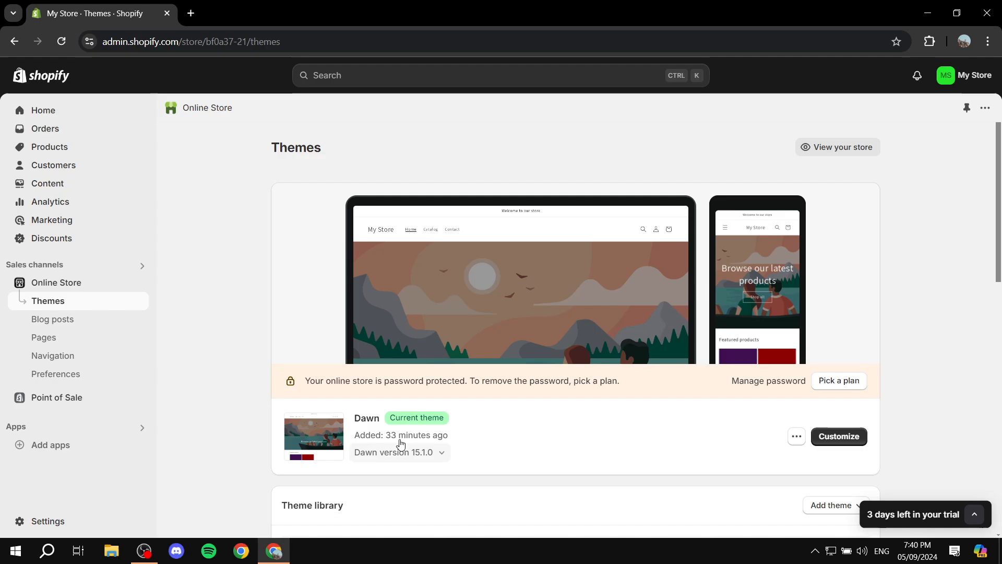
- Open the current Dawn theme in the theme editor
{"action": "scroll", "coordinate": [456, 393], "scroll_direction": "down", "scroll_amount": 1}
{"action": "scroll", "coordinate": [456, 393], "scroll_direction": "down", "scroll_amount": 3}
{"action": "scroll", "coordinate": [763, 340], "scroll_direction": "up", "scroll_amount": 3}
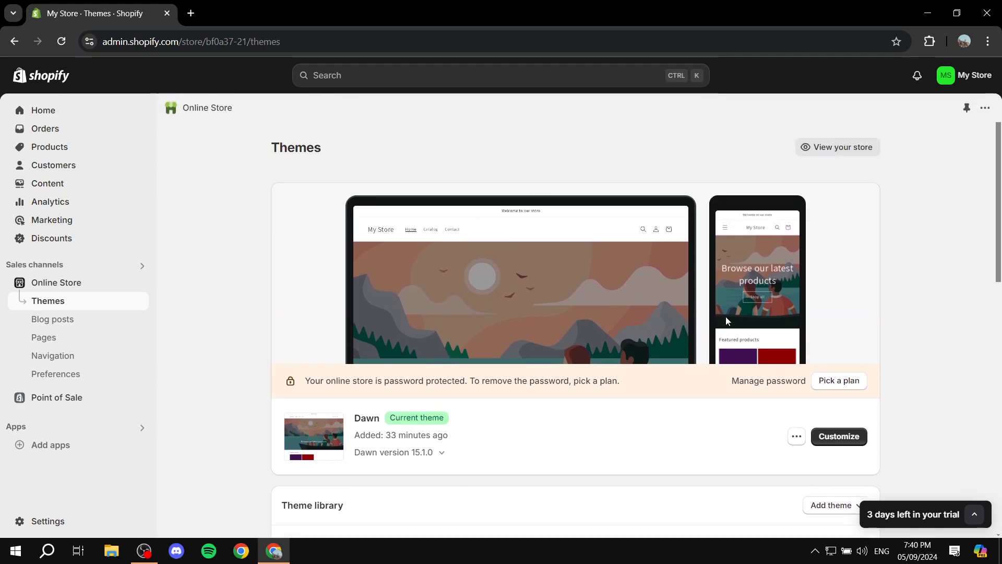
{"action": "left_click", "coordinate": [856, 438]}
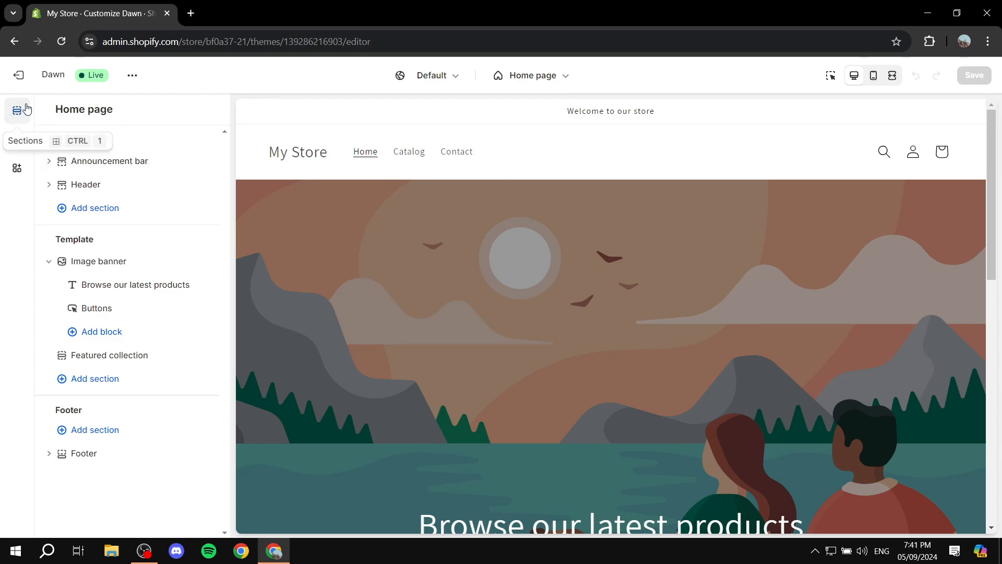
{"action": "left_click_drag", "start_coordinate": [54, 139], "coordinate": [99, 140]}
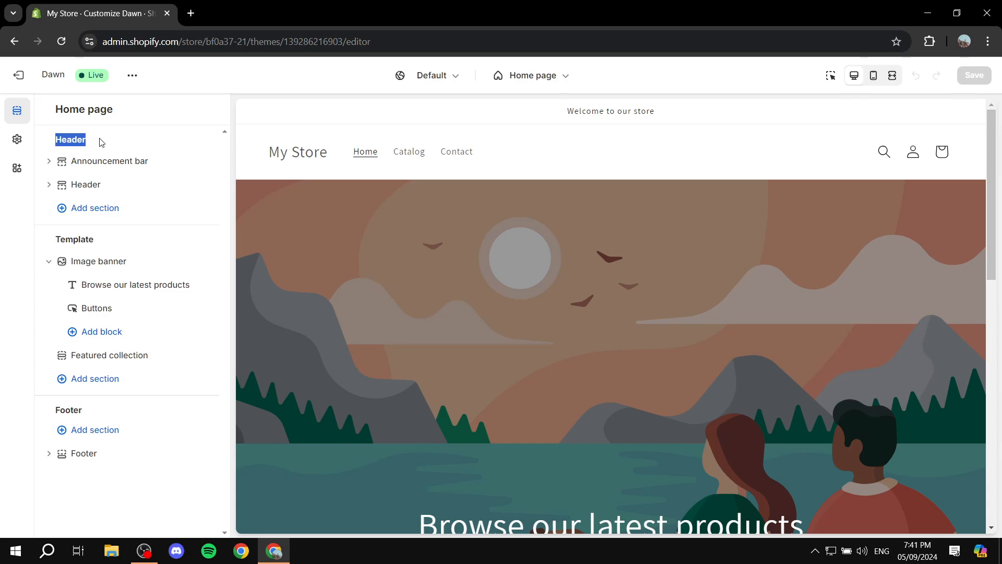
{"action": "left_click", "coordinate": [147, 140]}
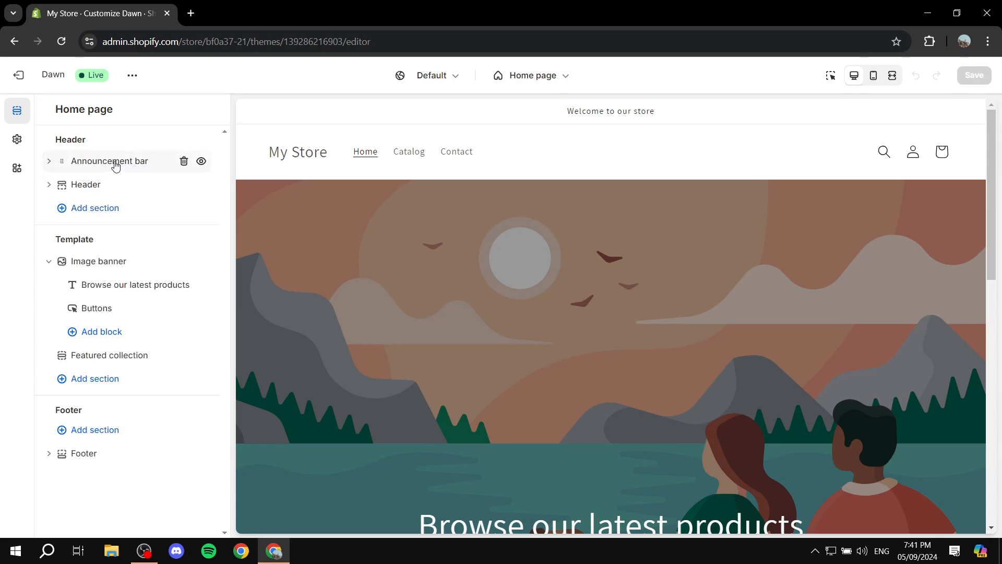
{"action": "left_click_drag", "start_coordinate": [564, 113], "coordinate": [674, 114]}
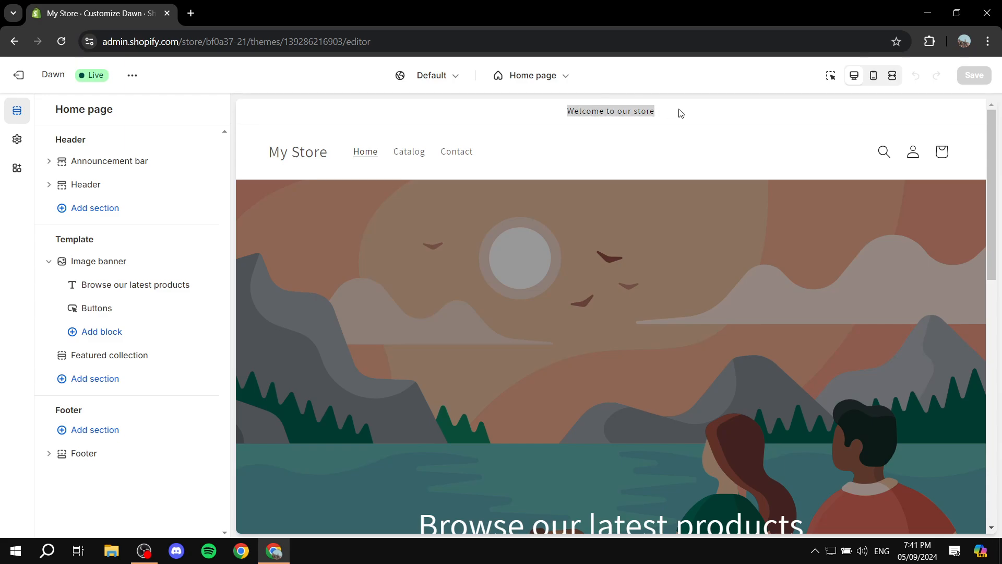
{"action": "left_click", "coordinate": [681, 113]}
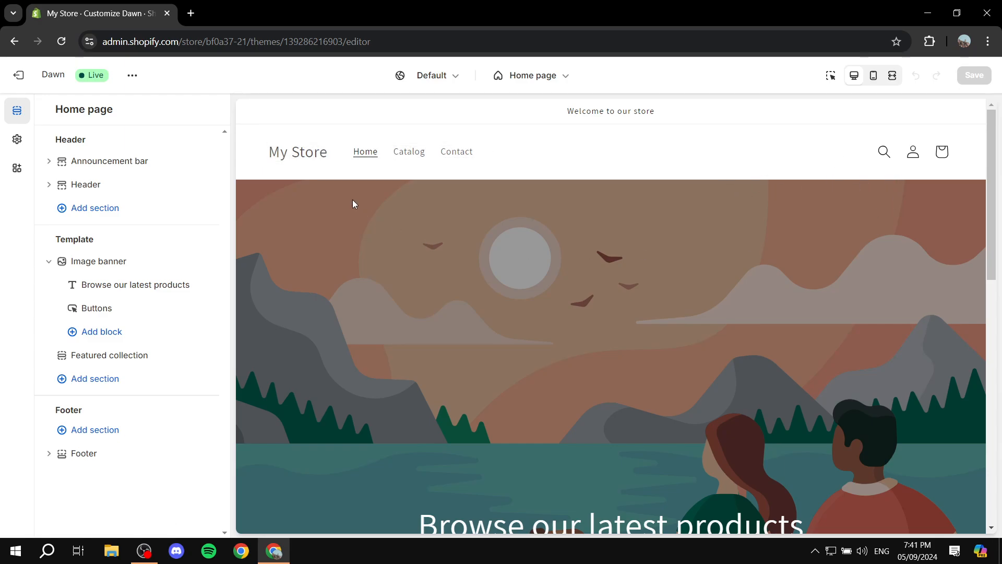
- Look through the Announcement bar section's settings, and hide the section and show it again
{"action": "left_click", "coordinate": [49, 162]}
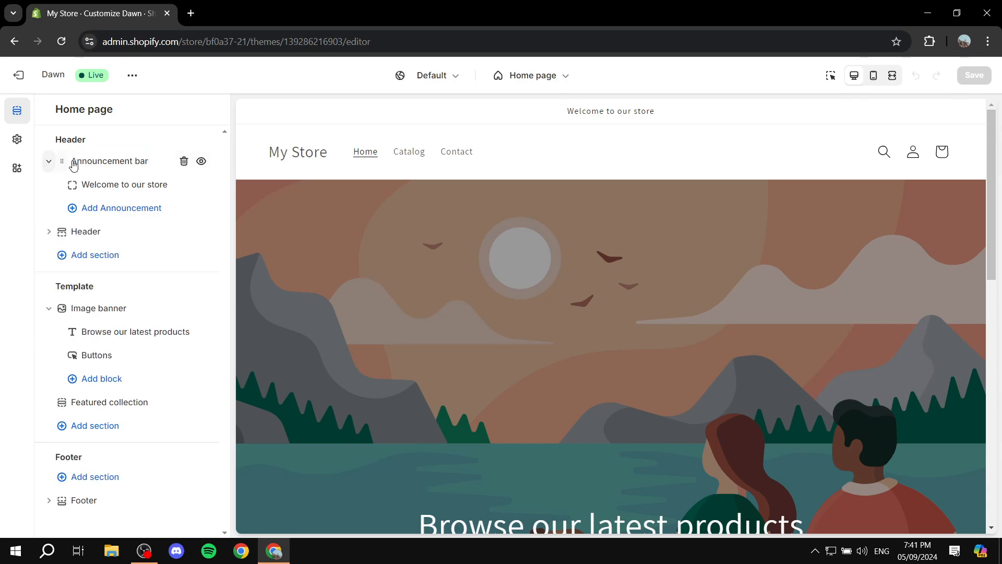
{"action": "left_click", "coordinate": [112, 161]}
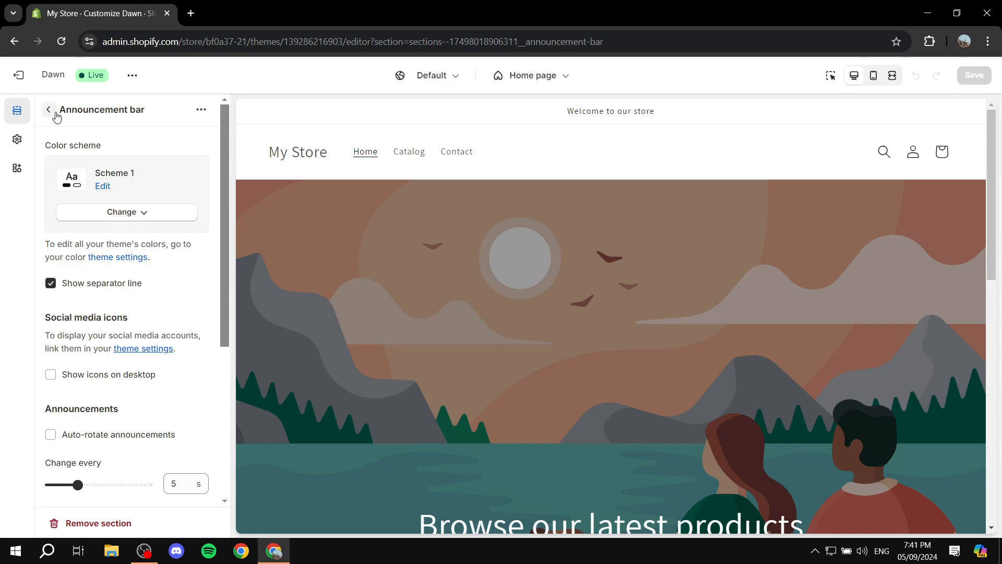
{"action": "left_click", "coordinate": [48, 109]}
{"action": "mouse_move", "coordinate": [156, 158]}
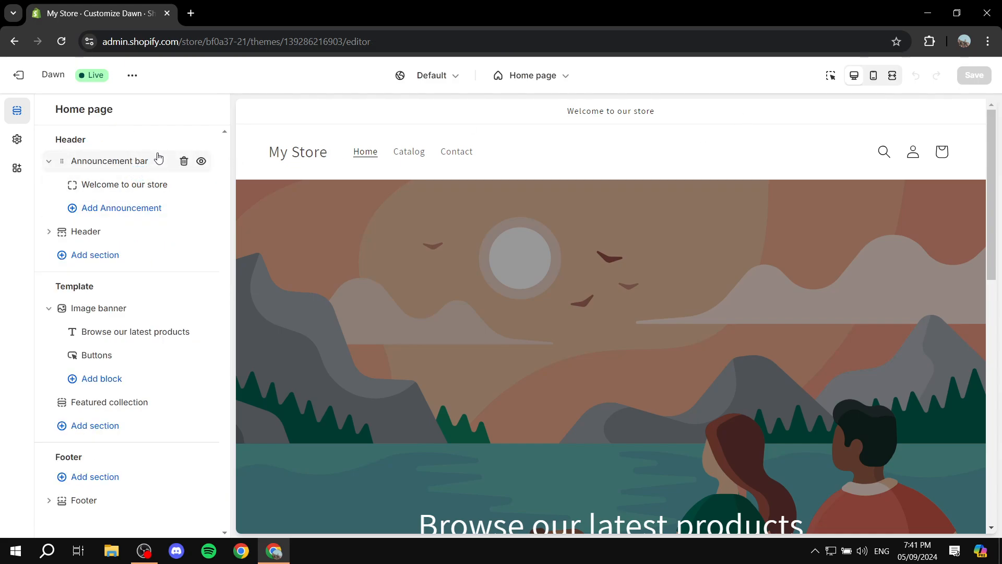
{"action": "left_click", "coordinate": [201, 161]}
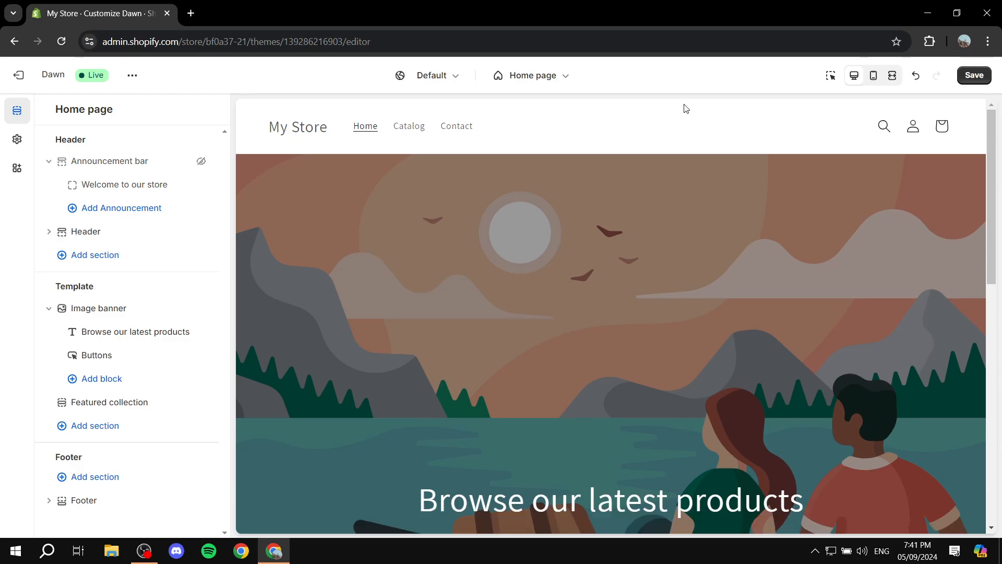
{"action": "left_click", "coordinate": [201, 162]}
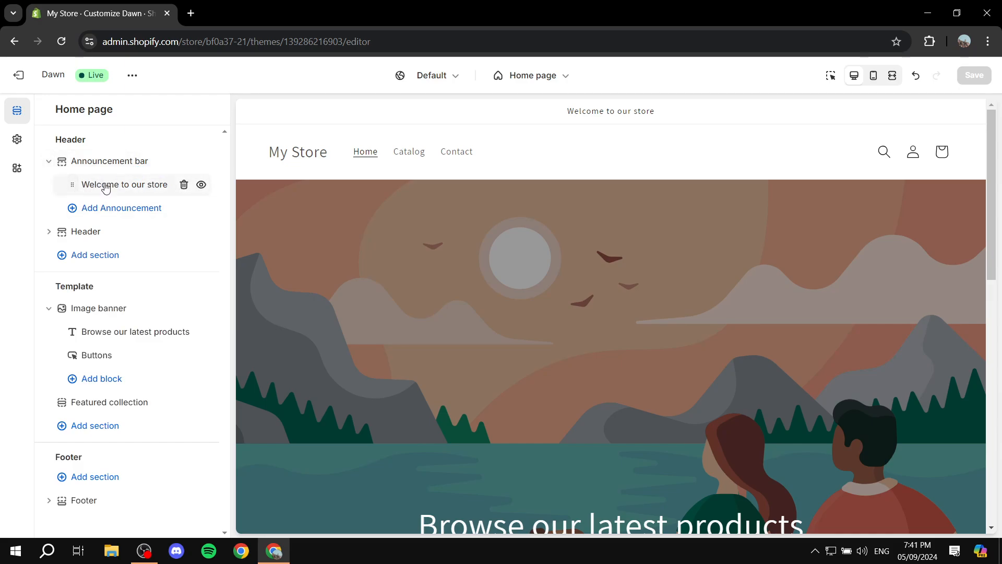
- Change the announcement's text to "Different Text" and view its available link destinations
{"action": "left_click", "coordinate": [146, 187]}
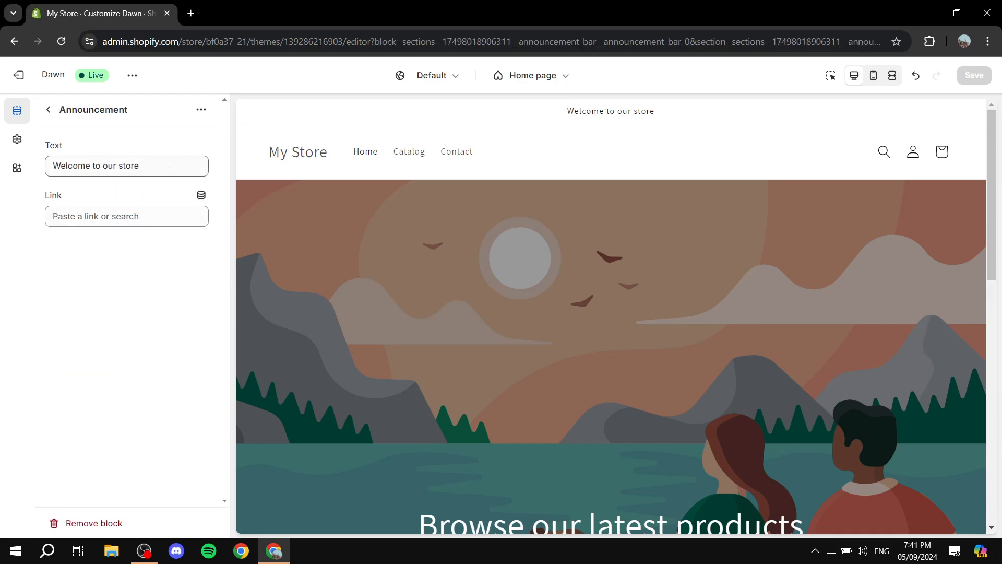
{"action": "left_click", "coordinate": [170, 164]}
{"action": "triple_click", "coordinate": [73, 160]}
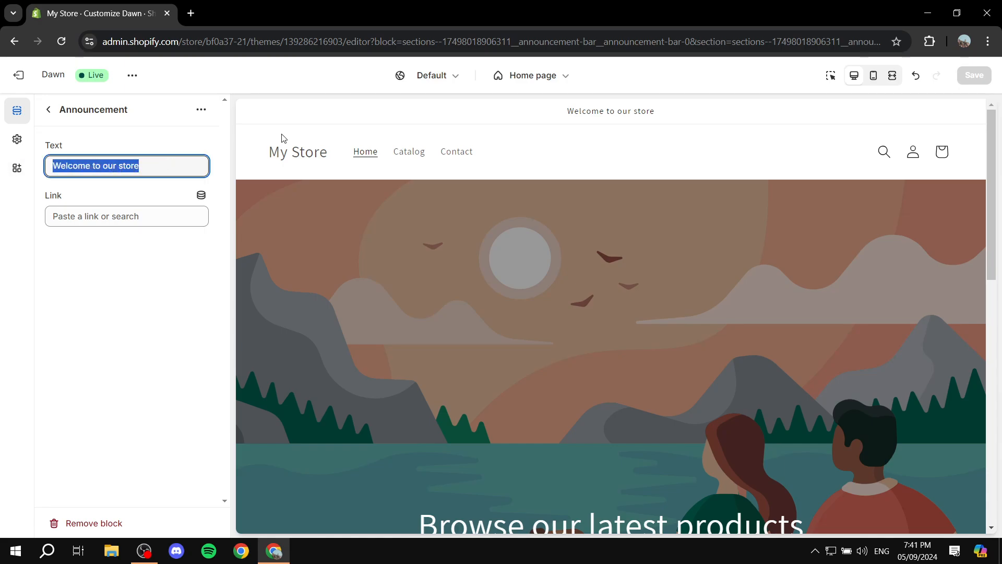
{"action": "type", "text": "Differe"}
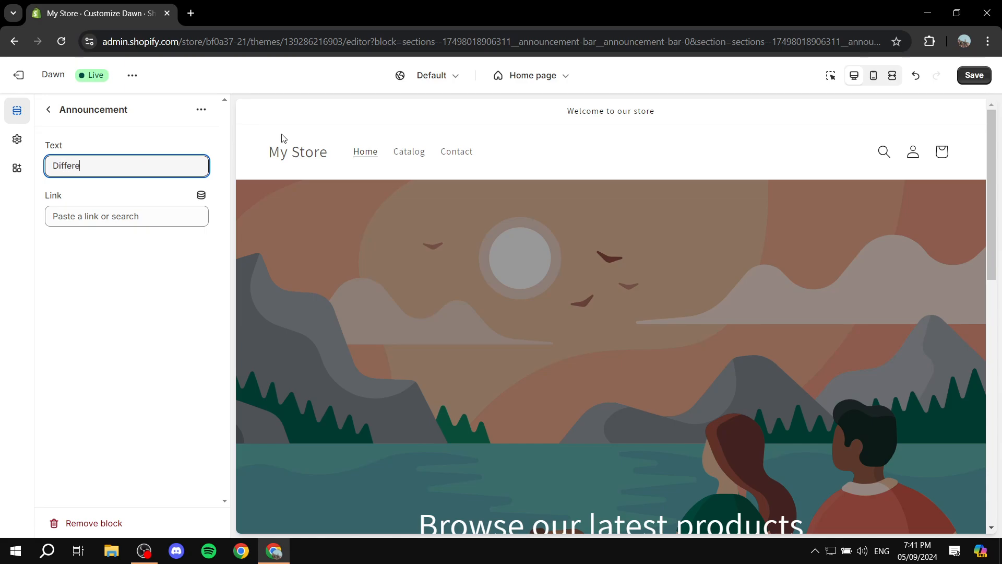
{"action": "type", "text": "nt Text"}
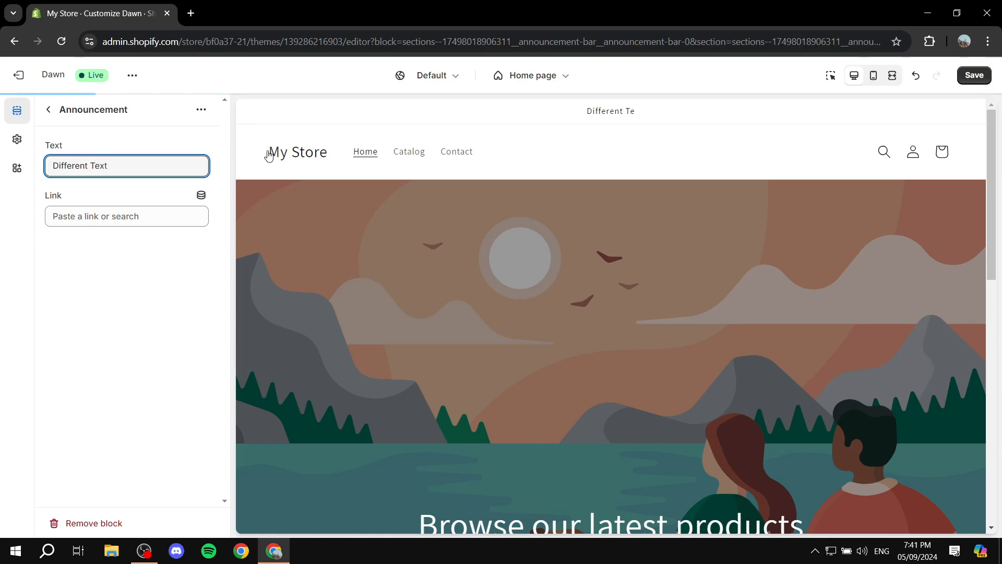
{"action": "left_click", "coordinate": [133, 264]}
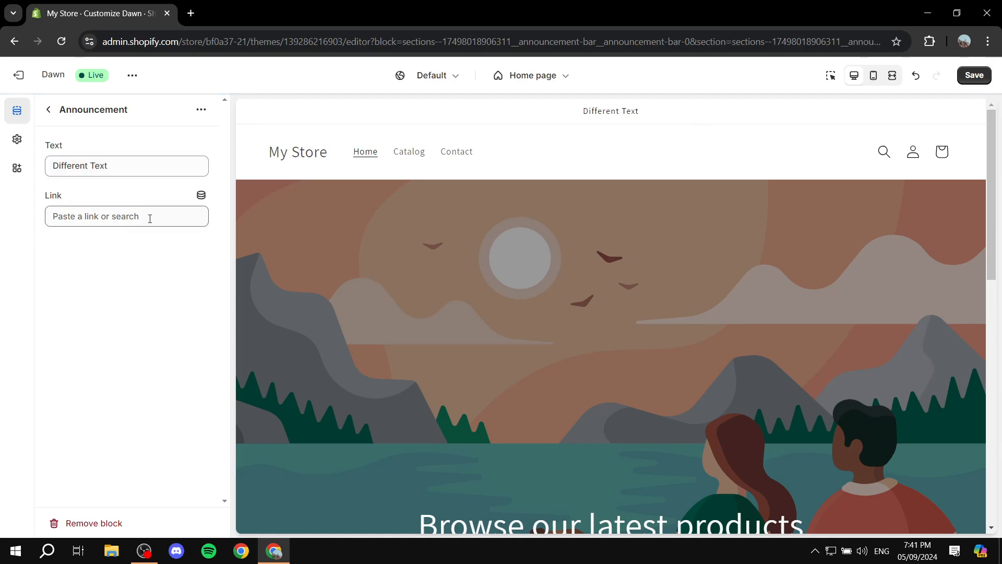
{"action": "left_click", "coordinate": [111, 218]}
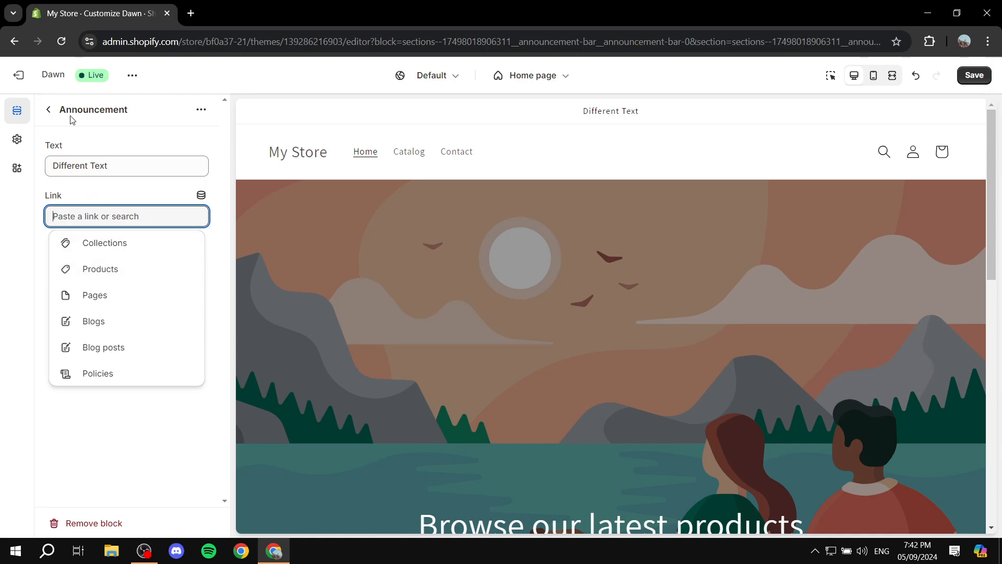
{"action": "left_click", "coordinate": [48, 109]}
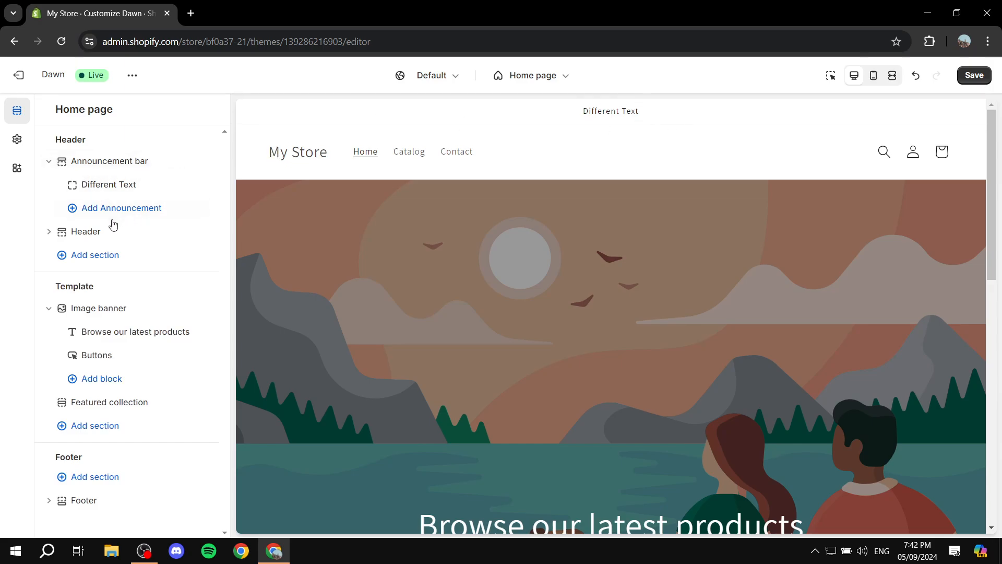
- Expand the Header section and open its settings
{"action": "left_click", "coordinate": [48, 233]}
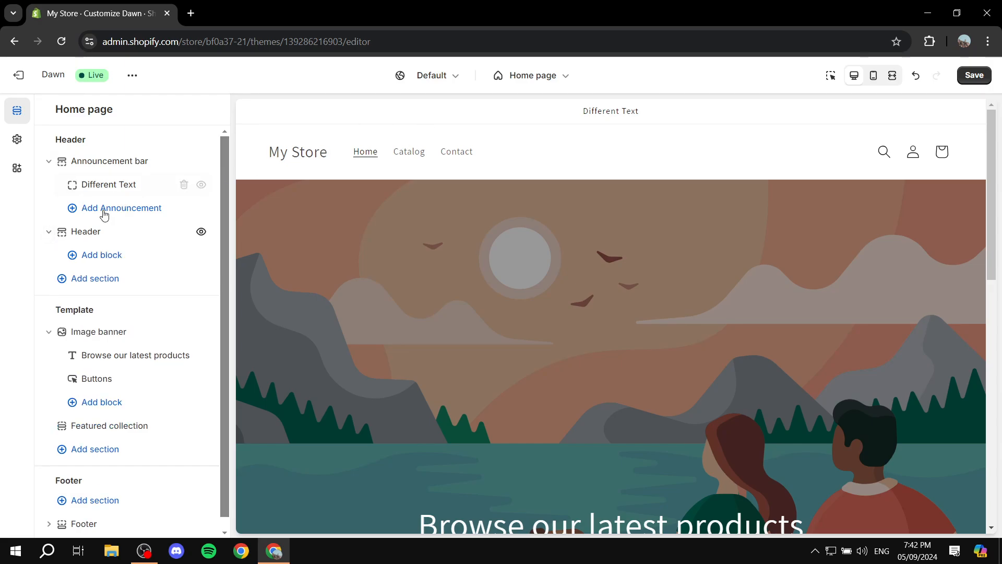
{"action": "left_click", "coordinate": [81, 237]}
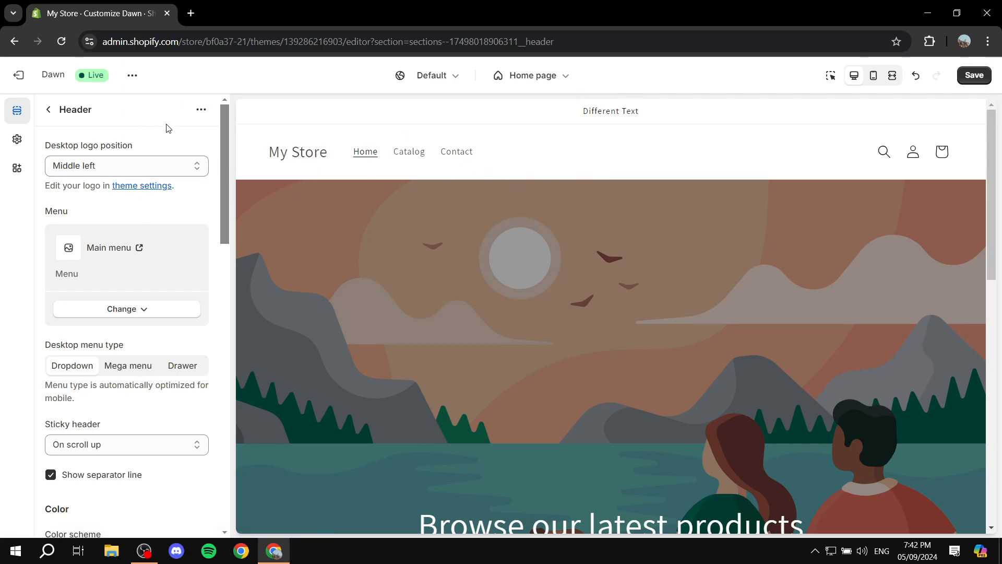
- Open the store navigation's Main menu in a new browser tab and nest the Contact item under Catalog
{"action": "right_click", "coordinate": [21, 73]}
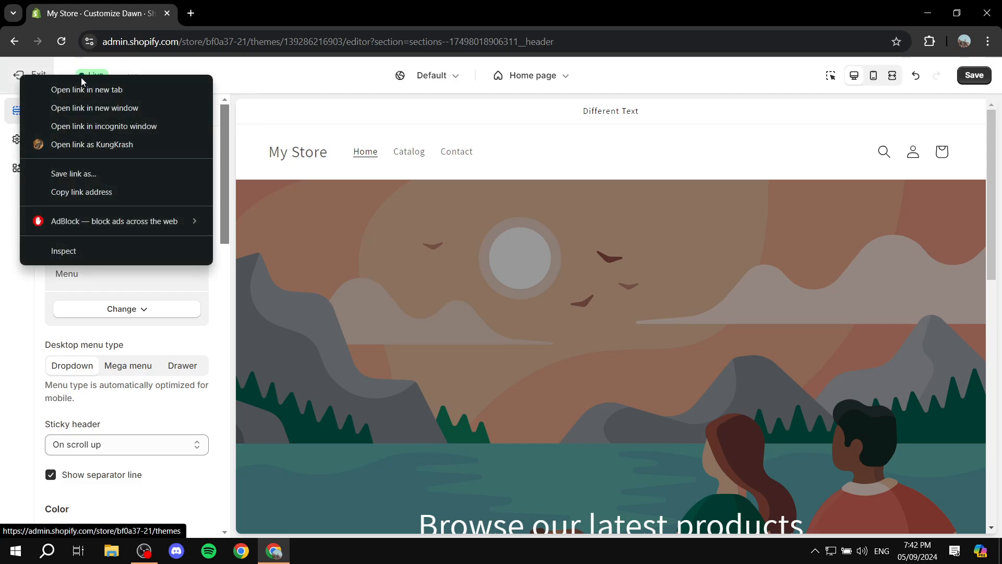
{"action": "left_click", "coordinate": [53, 89]}
{"action": "left_click", "coordinate": [246, 13]}
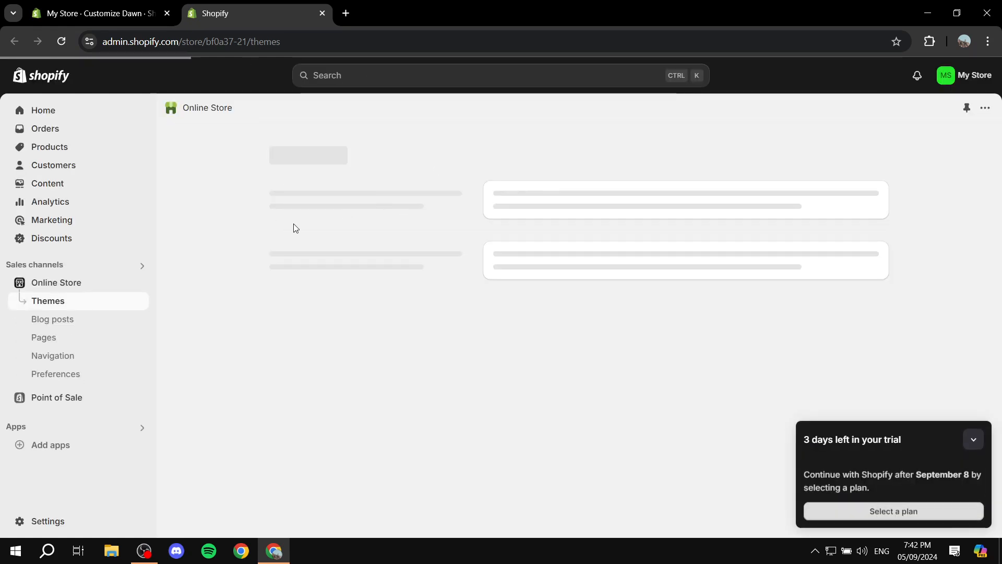
{"action": "left_click", "coordinate": [974, 414]}
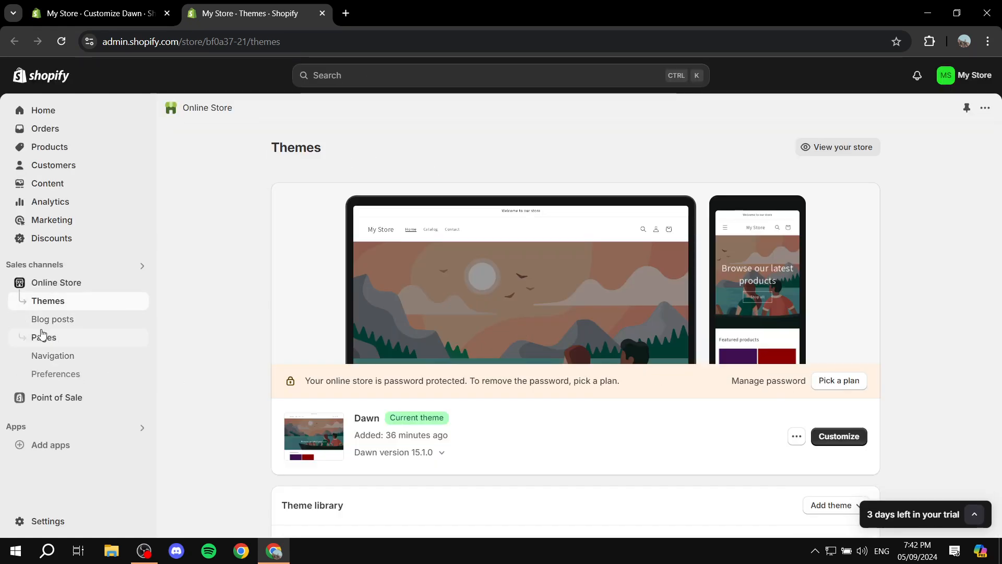
{"action": "left_click", "coordinate": [86, 355]}
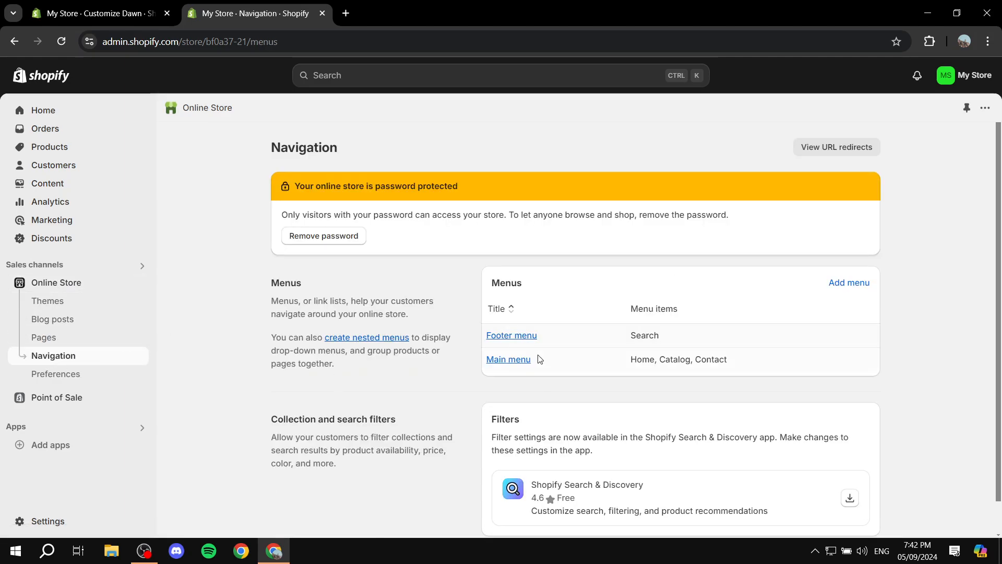
{"action": "left_click", "coordinate": [517, 360]}
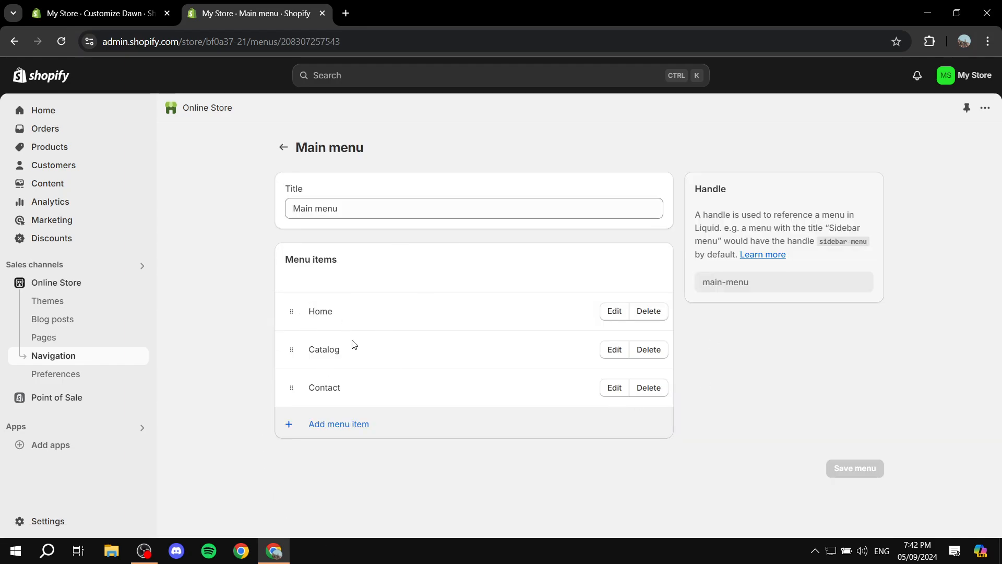
{"action": "mouse_move", "coordinate": [291, 387]}
{"action": "left_mouse_down"}
{"action": "mouse_move", "coordinate": [332, 380]}
{"action": "mouse_move", "coordinate": [292, 389]}
{"action": "left_mouse_up"}
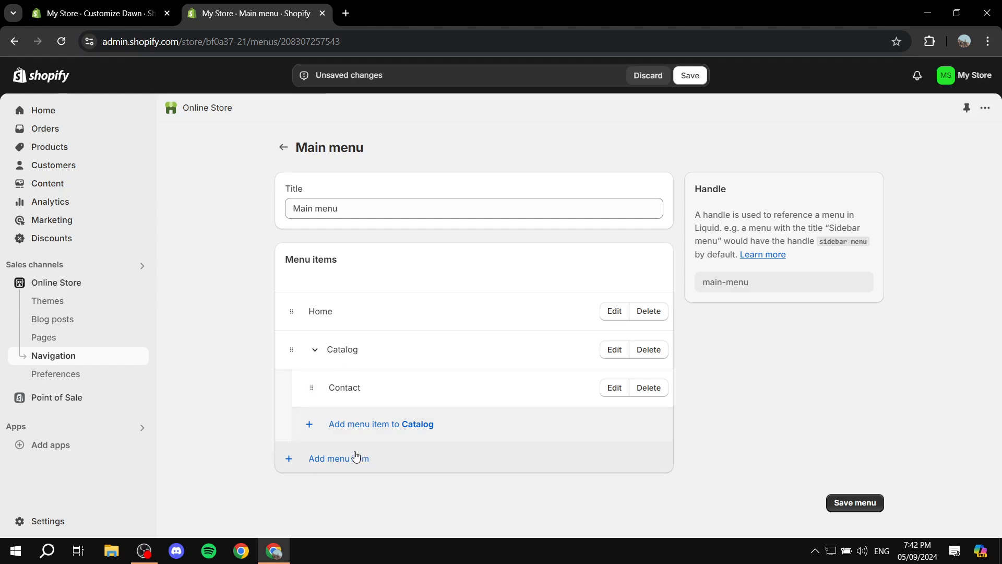
- Add a top-level menu item named "Blog" linked to the store's blog, and save the Main menu
{"action": "left_click", "coordinate": [327, 459]}
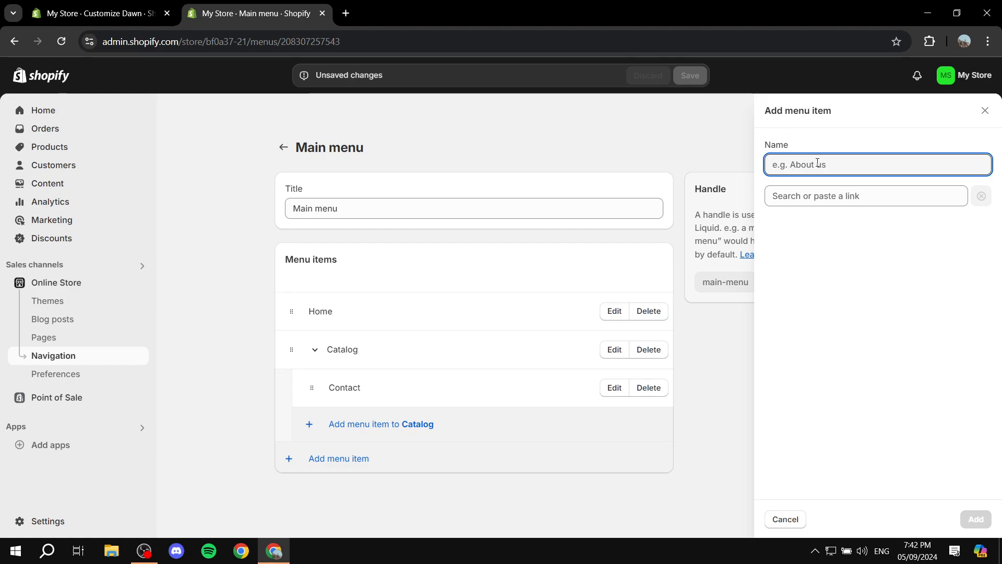
{"action": "type", "text": "Blog"}
{"action": "left_click", "coordinate": [853, 201]}
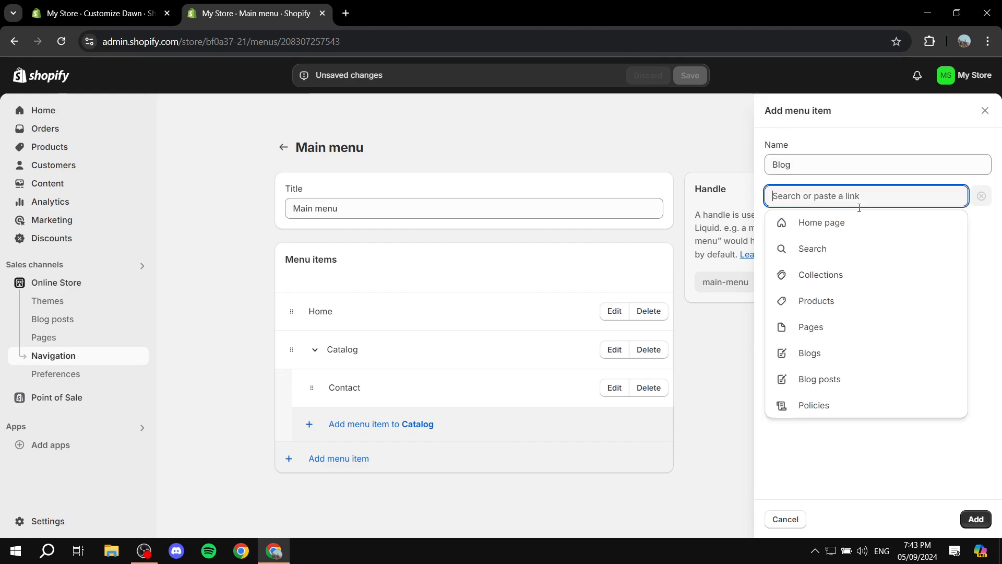
{"action": "left_click", "coordinate": [825, 334]}
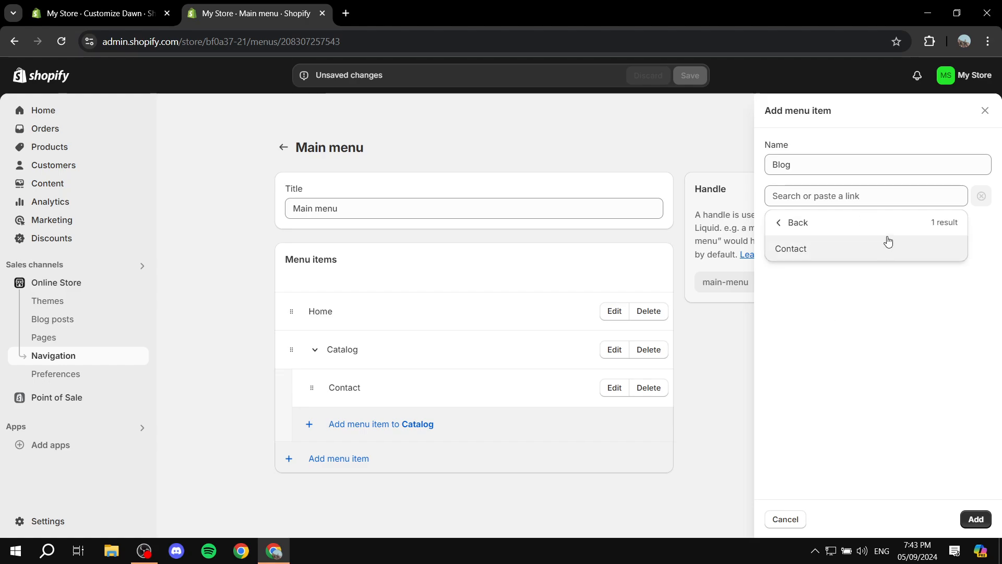
{"action": "left_click", "coordinate": [799, 225]}
{"action": "left_click", "coordinate": [805, 353]}
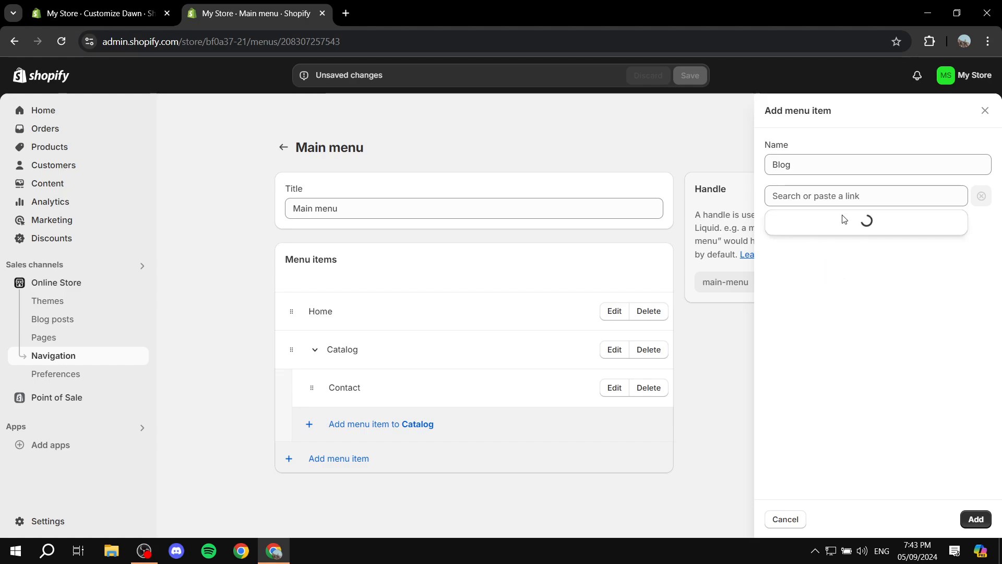
{"action": "left_click", "coordinate": [807, 248]}
{"action": "left_click", "coordinate": [977, 519]}
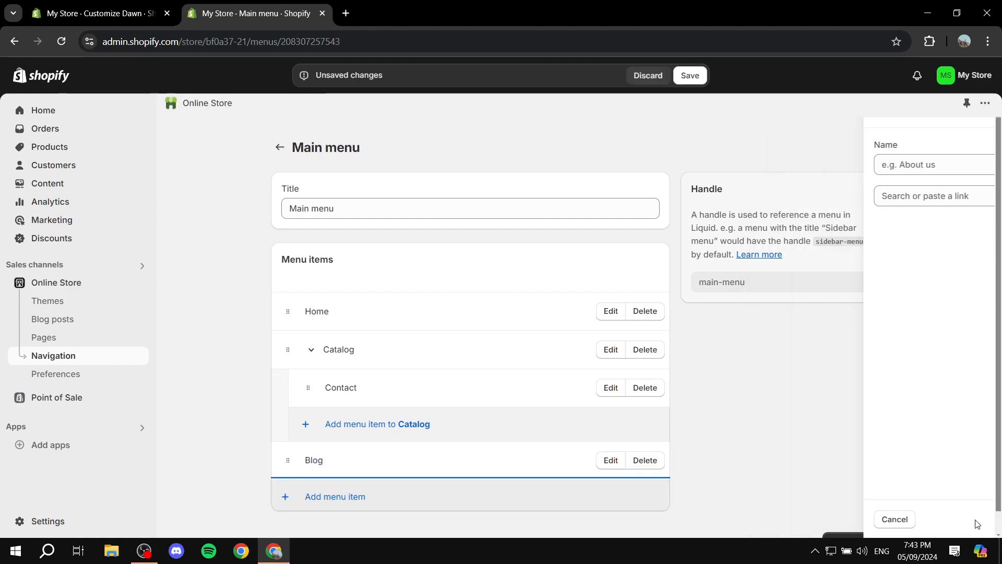
{"action": "scroll", "coordinate": [830, 403], "scroll_direction": "down", "scroll_amount": 1}
{"action": "left_click", "coordinate": [849, 516]}
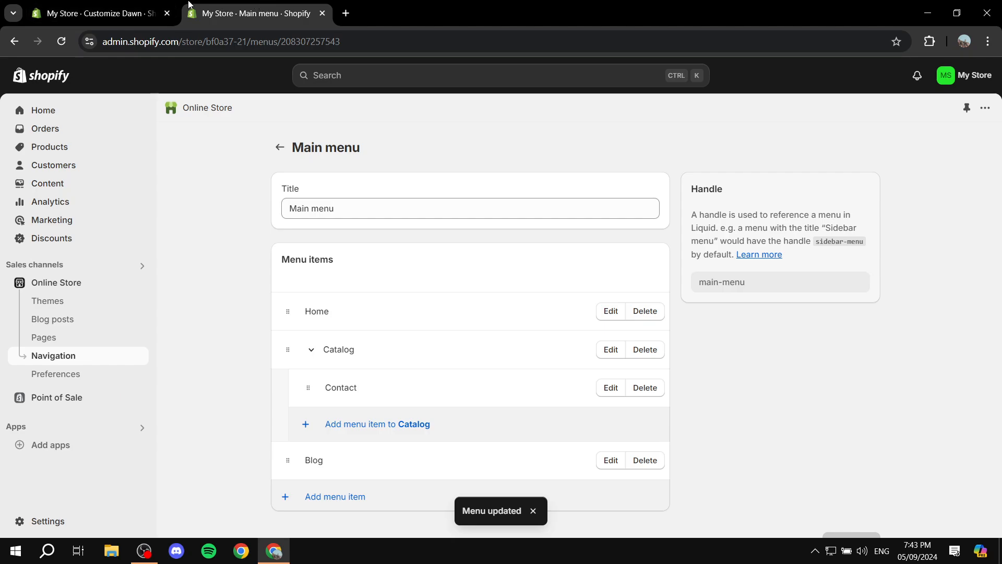
- Close the navigation tab and reload the theme editor, discarding the unsaved theme changes
{"action": "left_click", "coordinate": [323, 13]}
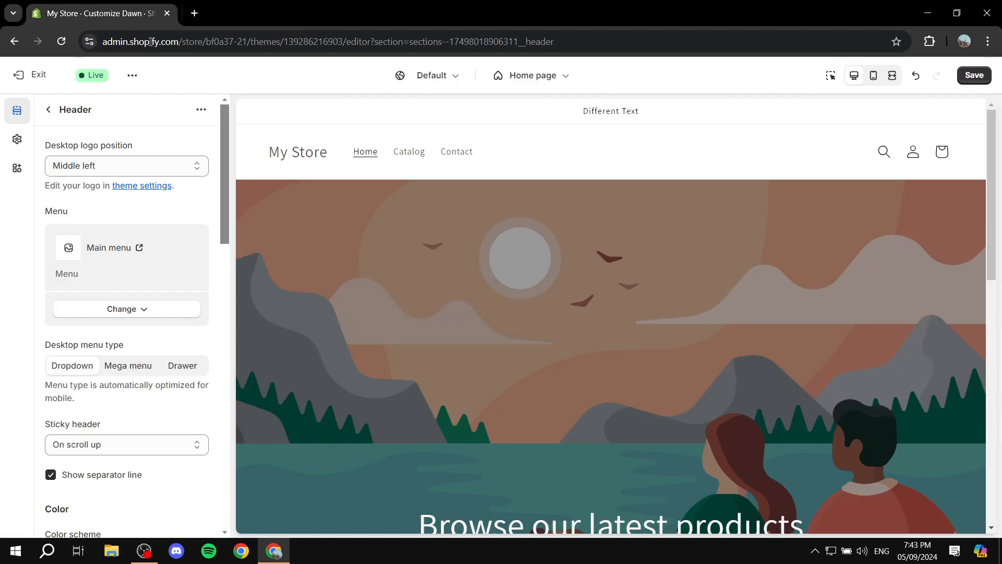
{"action": "left_click", "coordinate": [61, 42]}
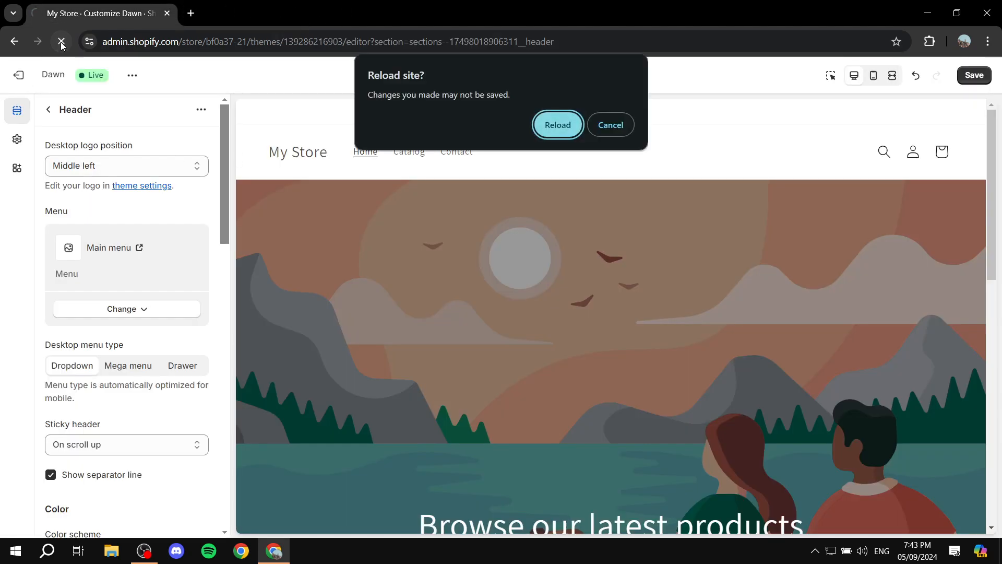
{"action": "left_click", "coordinate": [553, 123]}
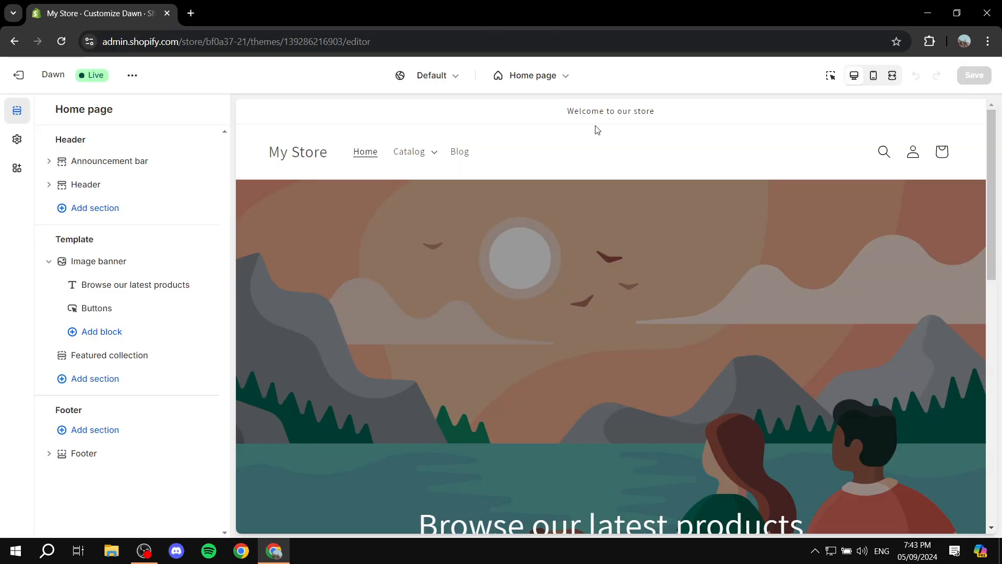
- Check the Catalog submenu in the store preview and open the Header section's settings
{"action": "left_click", "coordinate": [431, 157]}
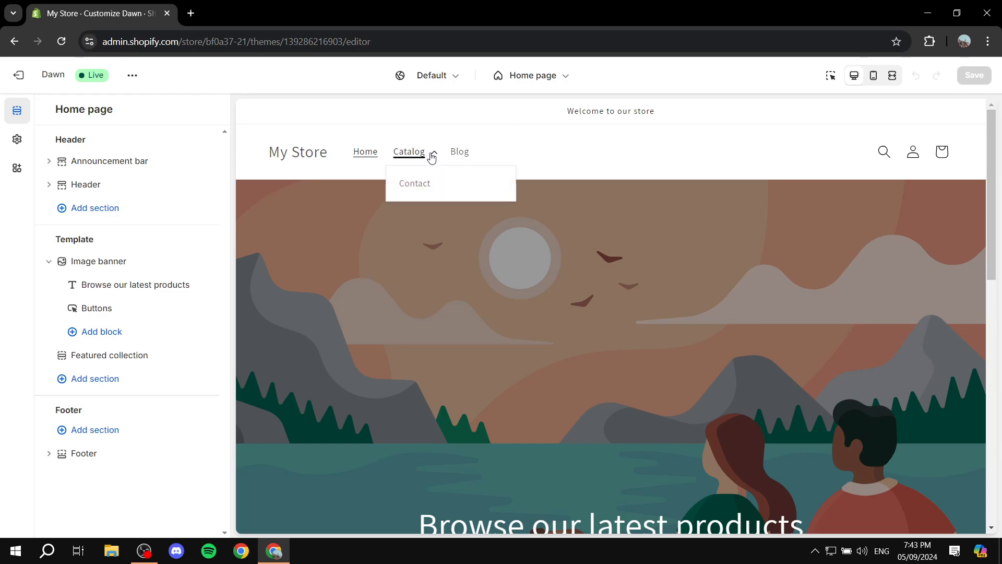
{"action": "left_click", "coordinate": [496, 152]}
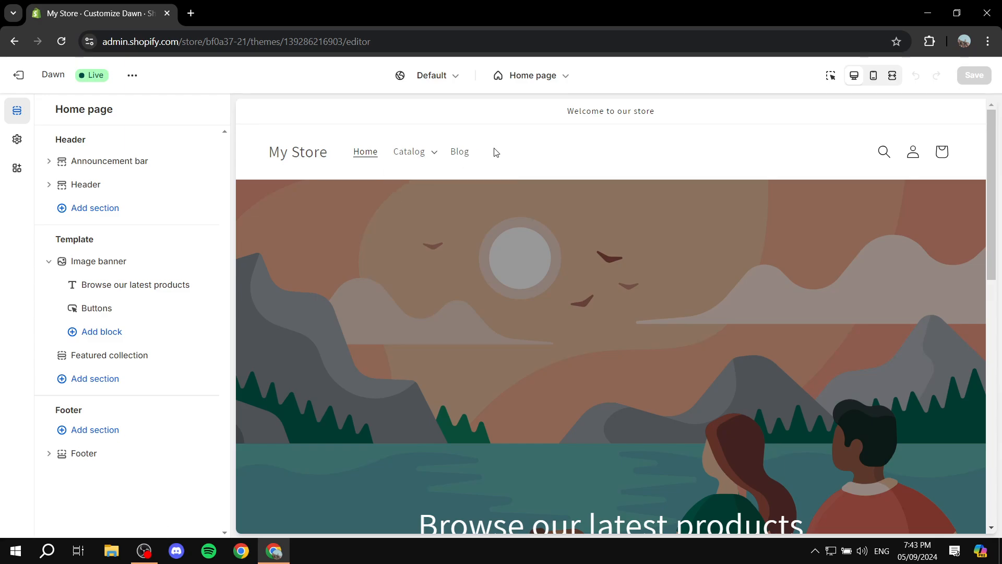
{"action": "left_click", "coordinate": [92, 186]}
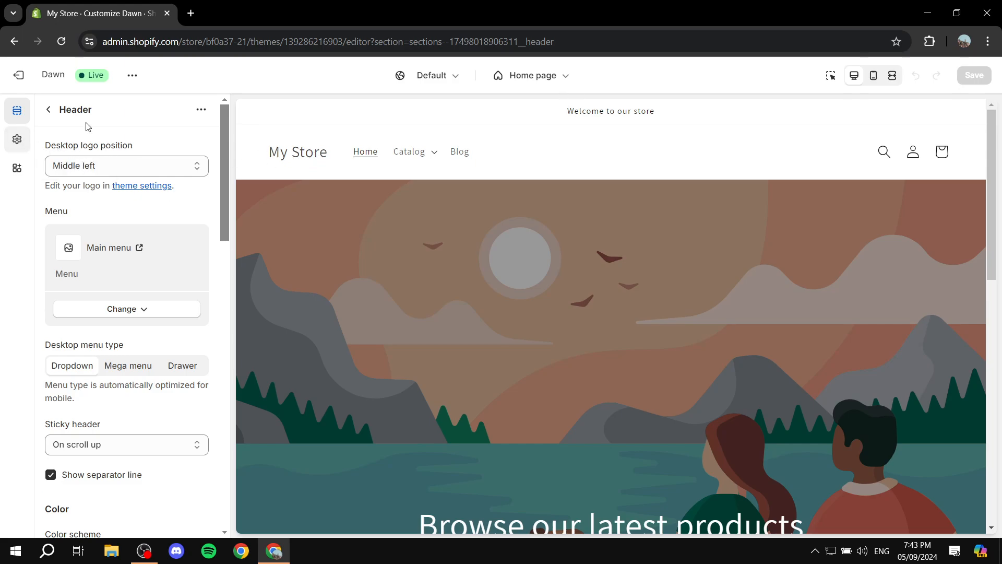
- Upload Tutorial.png in the theme settings and use it as the store's logo
{"action": "left_click", "coordinate": [16, 140]}
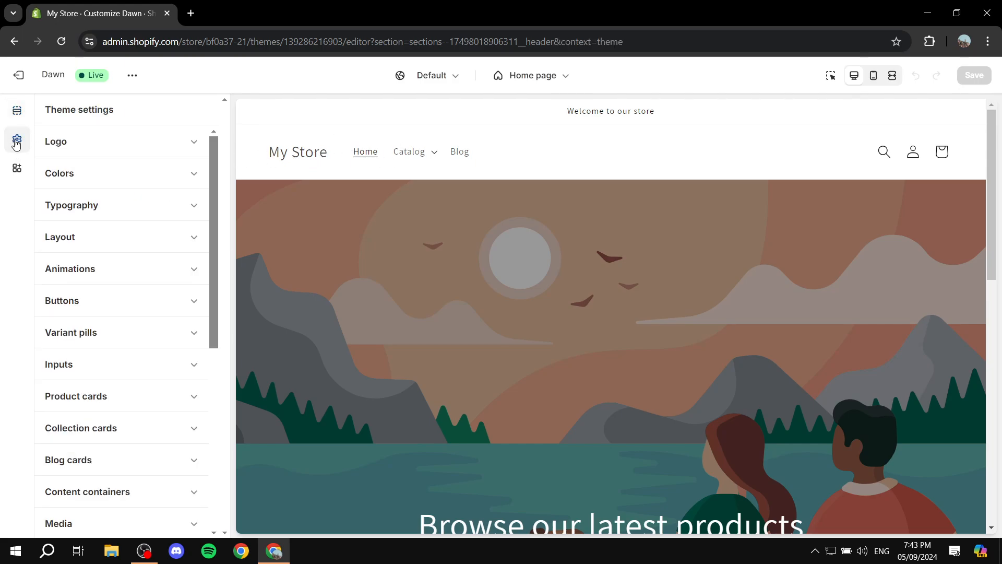
{"action": "left_click", "coordinate": [189, 142]}
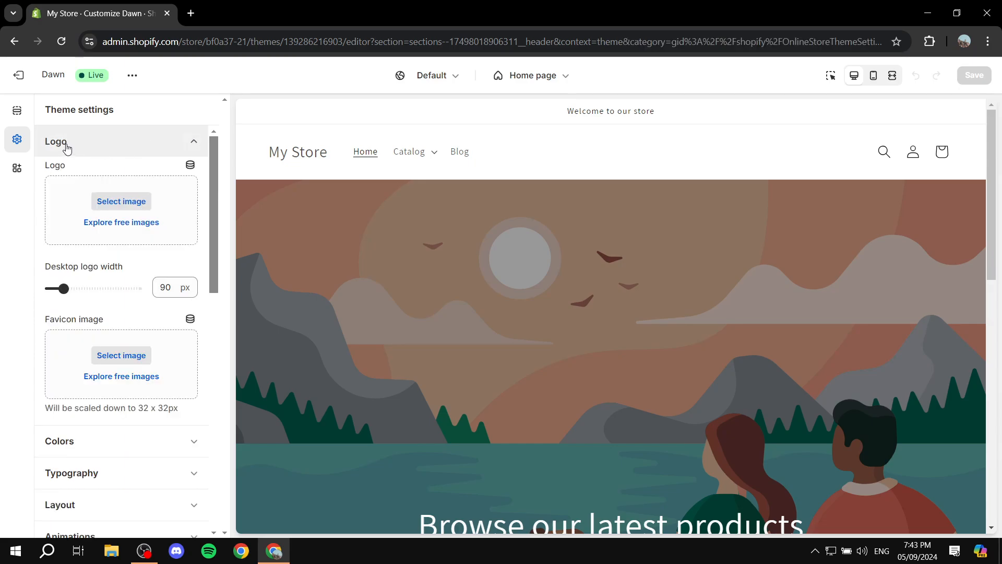
{"action": "left_click", "coordinate": [123, 202]}
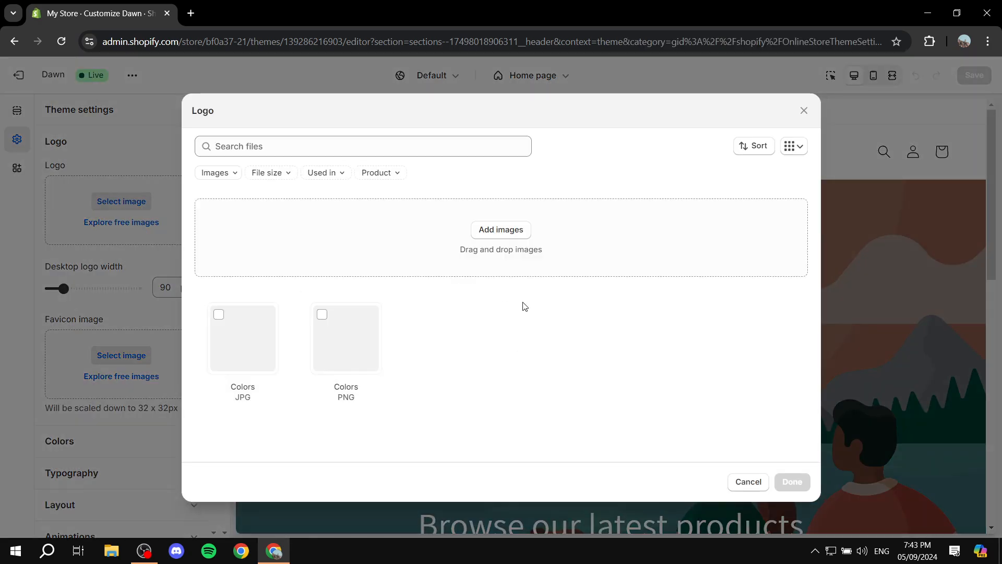
{"action": "left_click", "coordinate": [522, 232]}
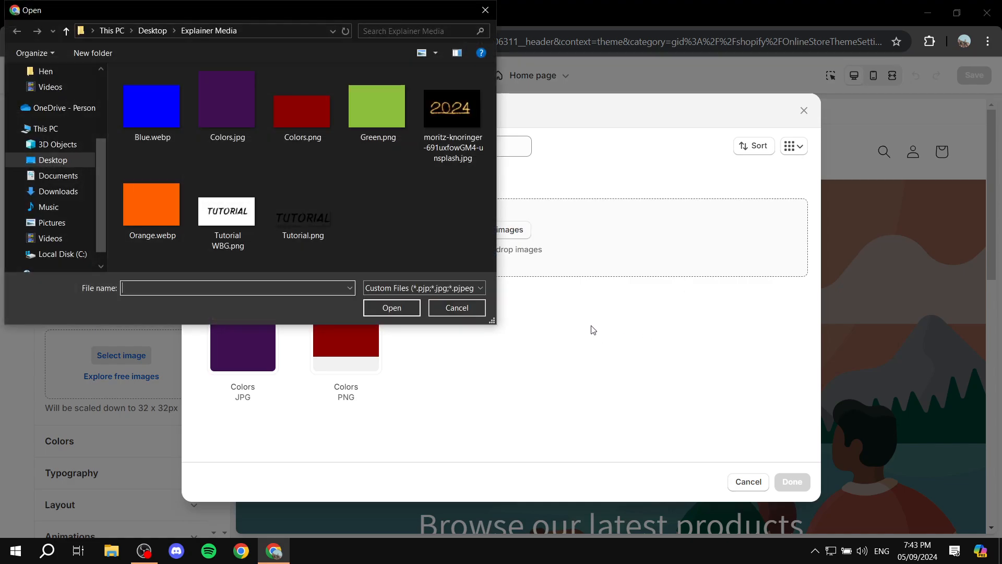
{"action": "double_click", "coordinate": [315, 223]}
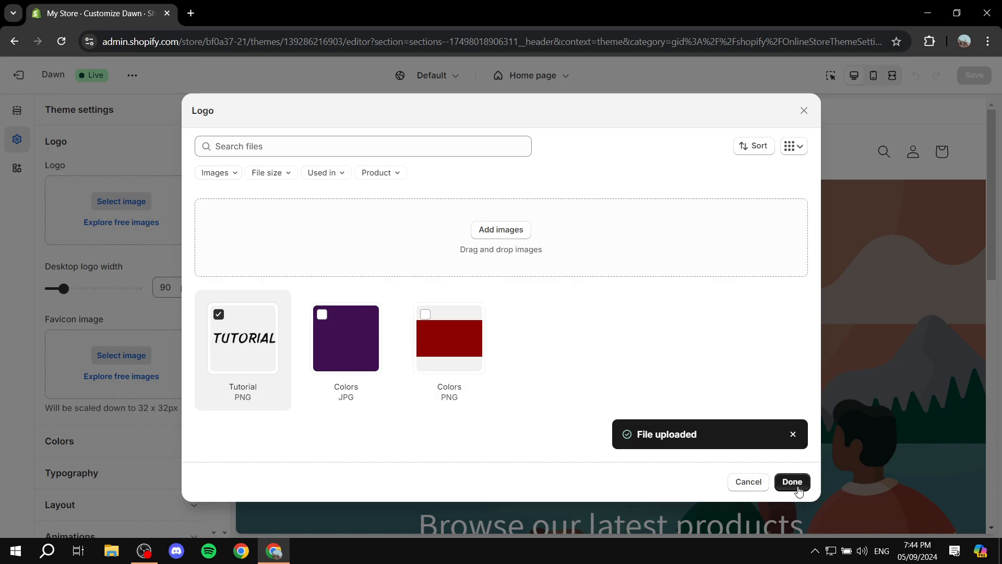
{"action": "left_click", "coordinate": [791, 481]}
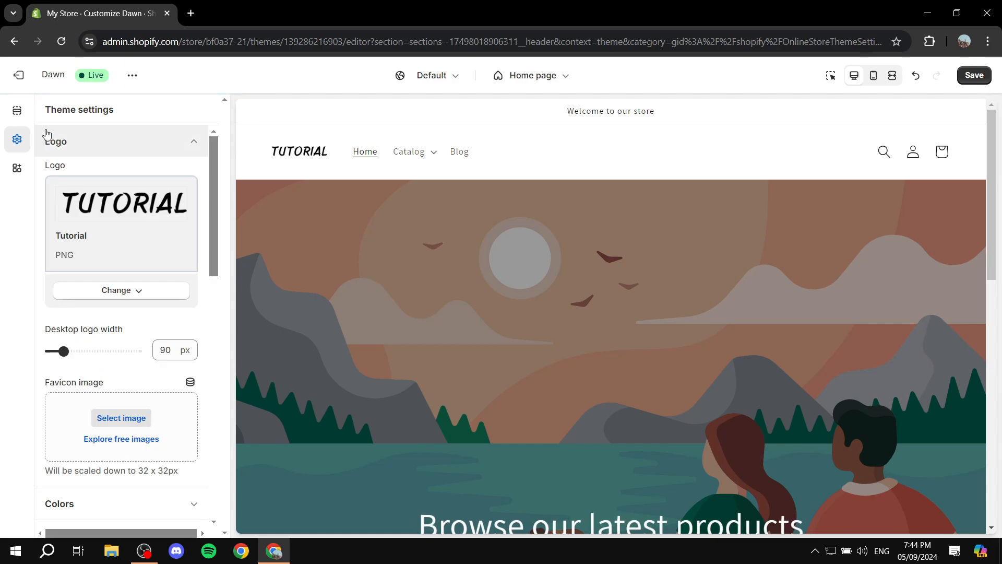
- Return to the Header section's settings and set its color scheme to Scheme 3
{"action": "left_click", "coordinate": [16, 110]}
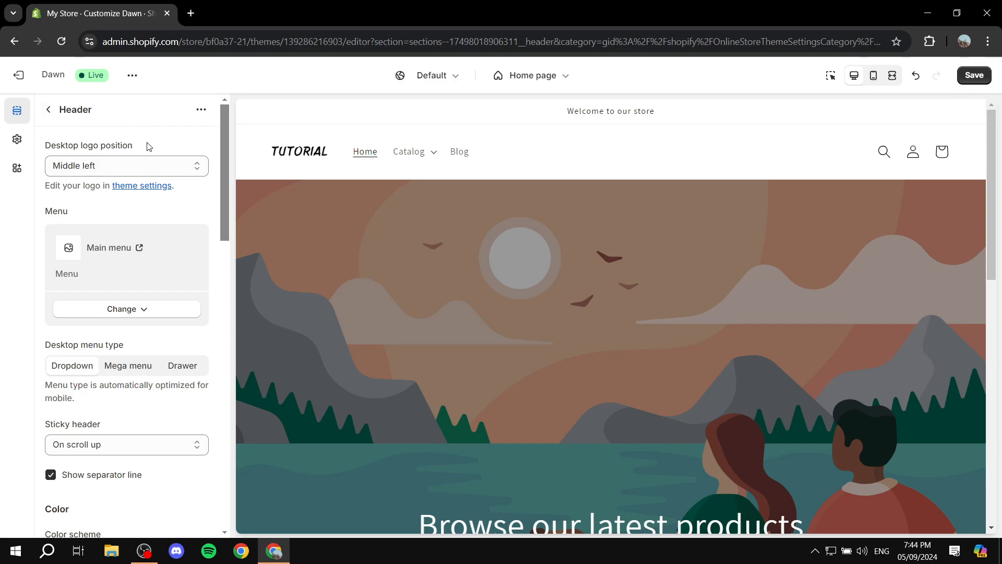
{"action": "scroll", "coordinate": [186, 221], "scroll_direction": "down", "scroll_amount": 5}
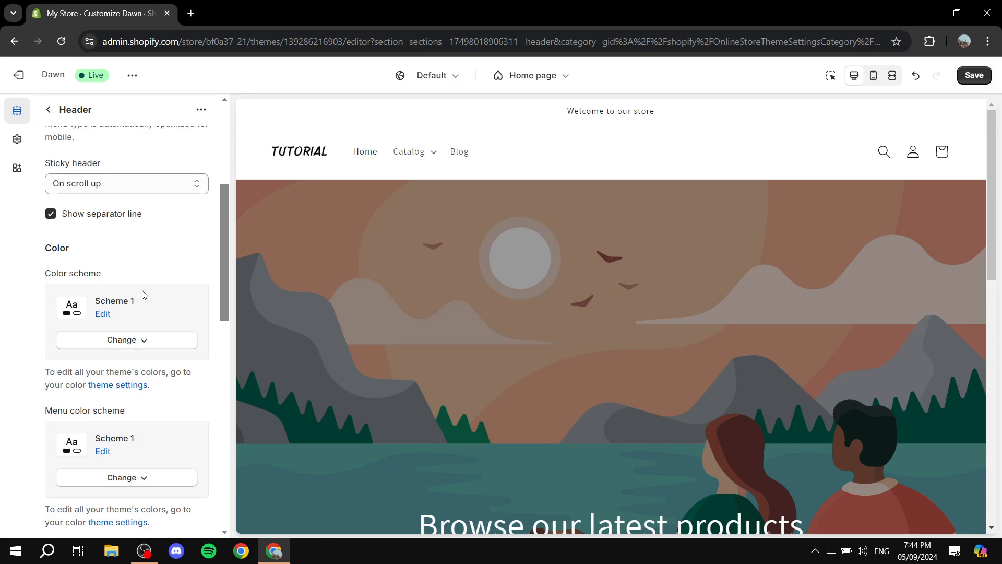
{"action": "scroll", "coordinate": [144, 262], "scroll_direction": "down", "scroll_amount": 1}
{"action": "left_click", "coordinate": [133, 275]}
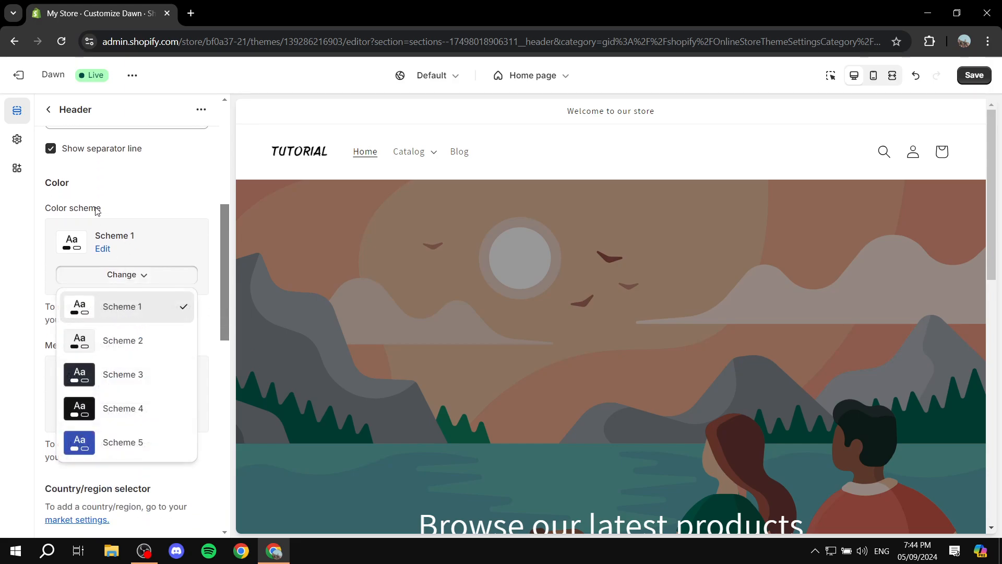
{"action": "left_click", "coordinate": [110, 367]}
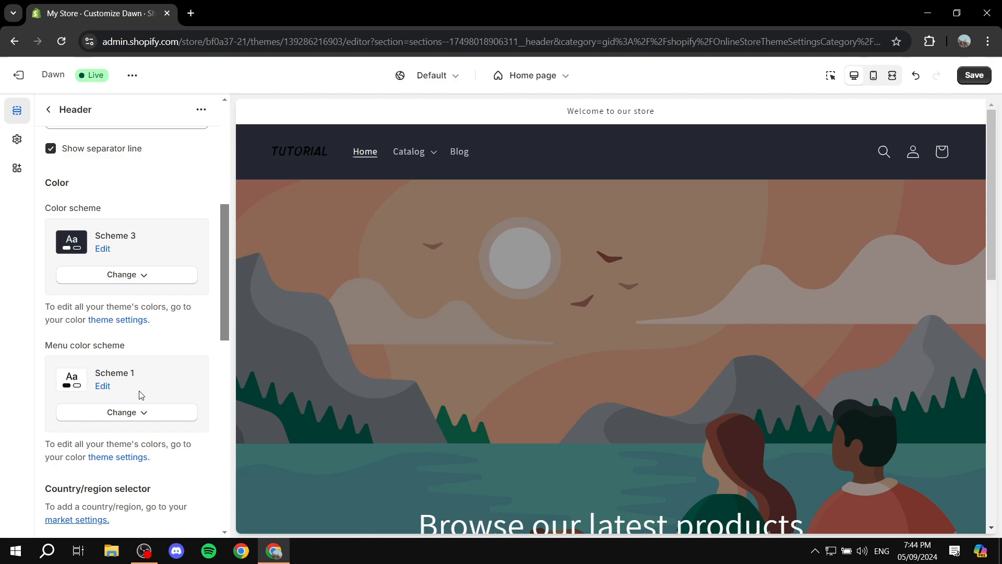
- Set both the header's menu color scheme and its main color scheme to Scheme 4
{"action": "left_click", "coordinate": [134, 413]}
{"action": "left_click", "coordinate": [125, 346]}
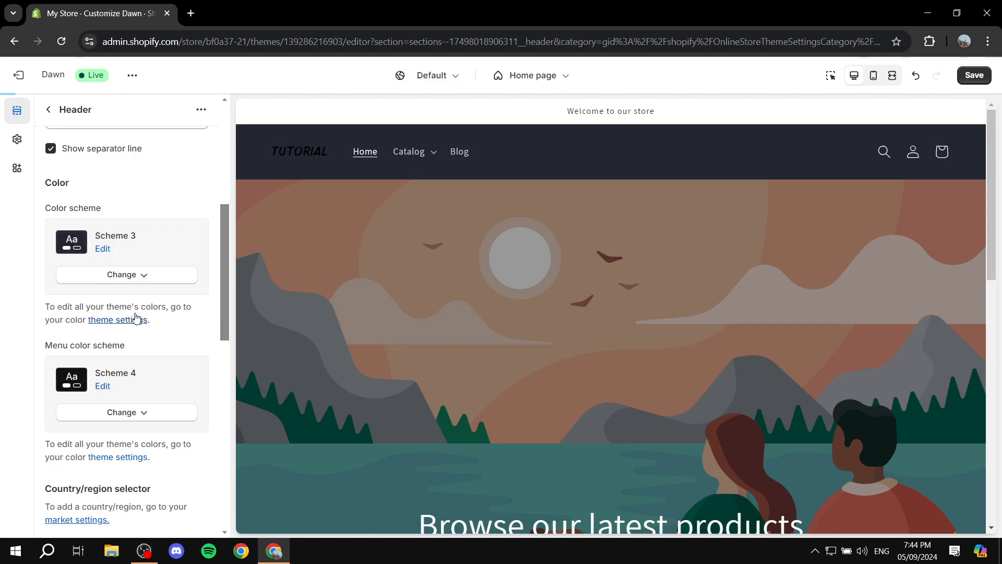
{"action": "left_click", "coordinate": [129, 282]}
{"action": "left_click", "coordinate": [126, 408]}
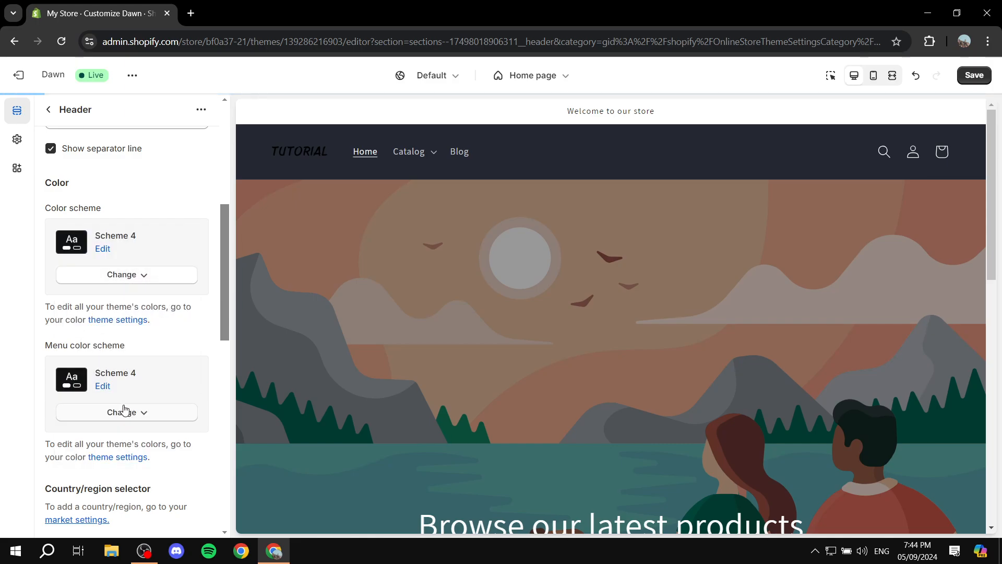
- Review the theme's color schemes and the Header section's settings, and return to the home page's section list
{"action": "left_click", "coordinate": [17, 139]}
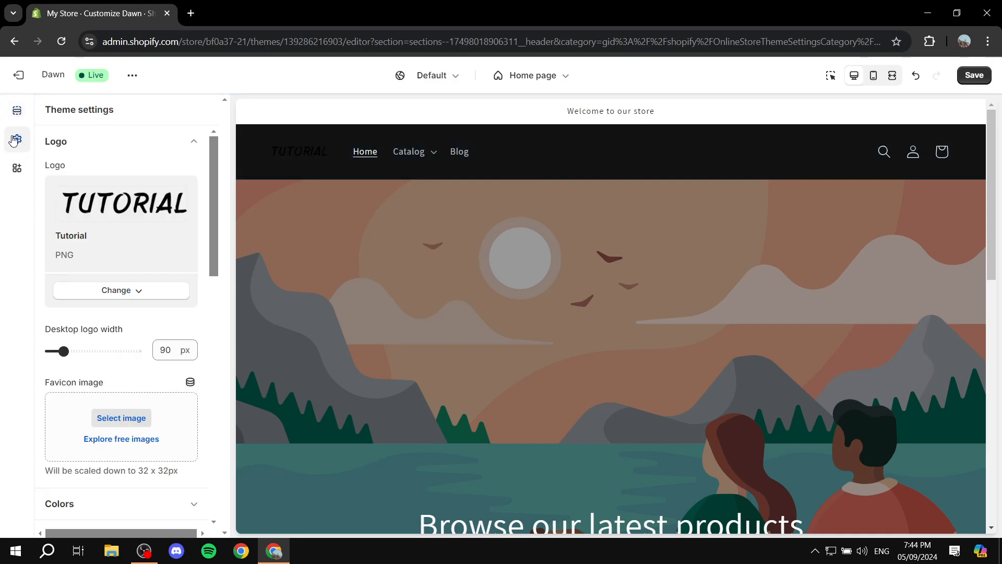
{"action": "scroll", "coordinate": [151, 314], "scroll_direction": "down", "scroll_amount": 4}
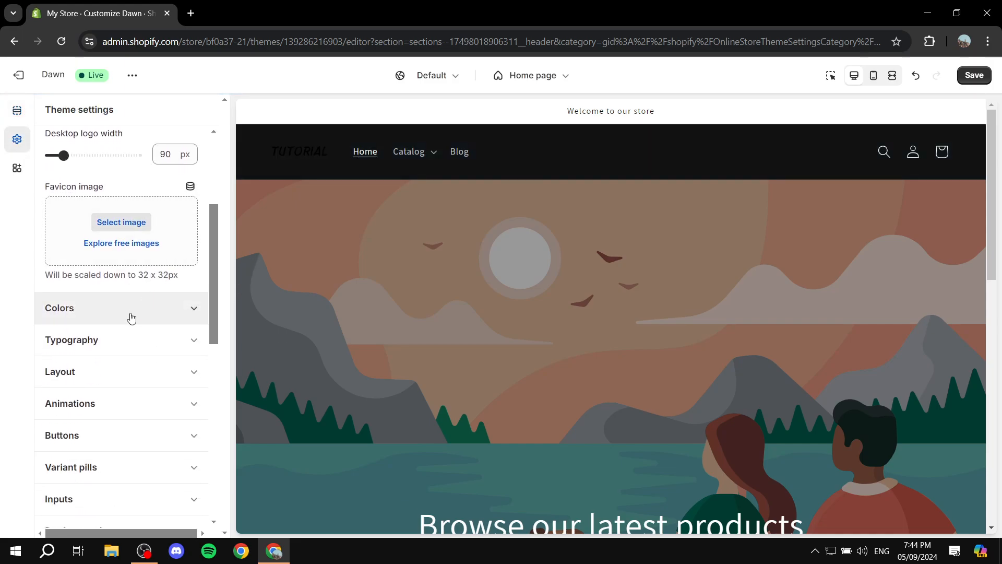
{"action": "left_click", "coordinate": [99, 312]}
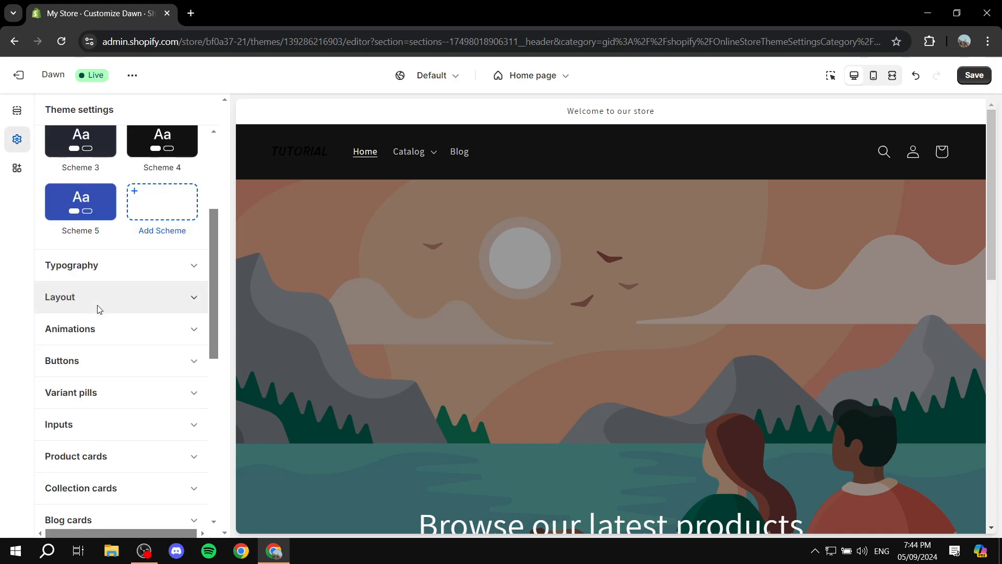
{"action": "scroll", "coordinate": [156, 221], "scroll_direction": "up", "scroll_amount": 3}
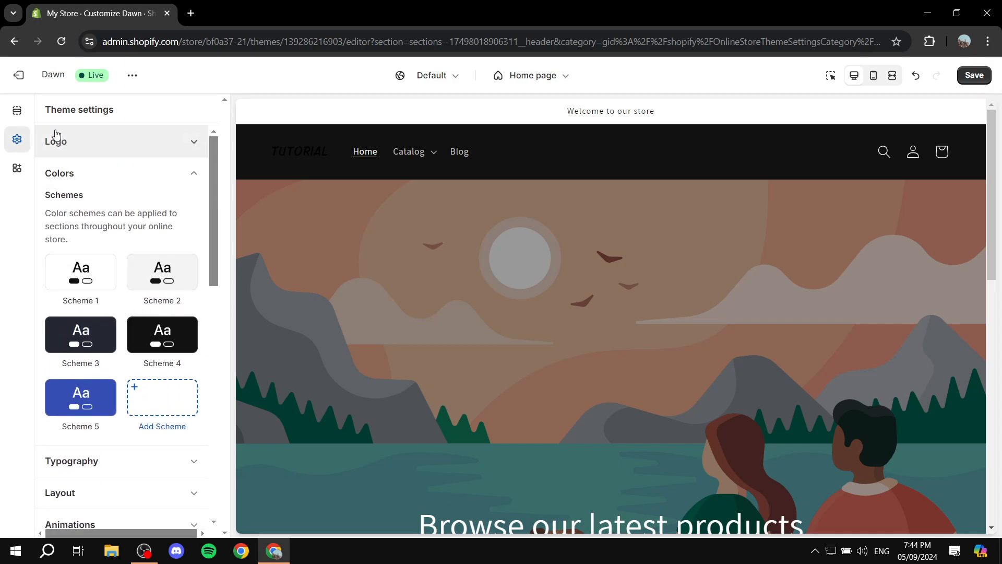
{"action": "left_click", "coordinate": [18, 110]}
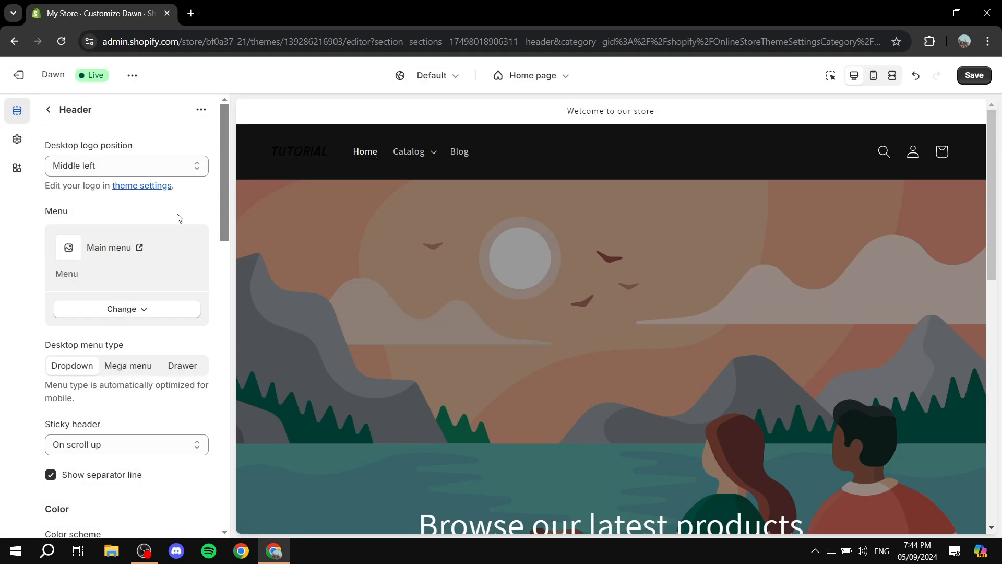
{"action": "scroll", "coordinate": [189, 219], "scroll_direction": "down", "scroll_amount": 10}
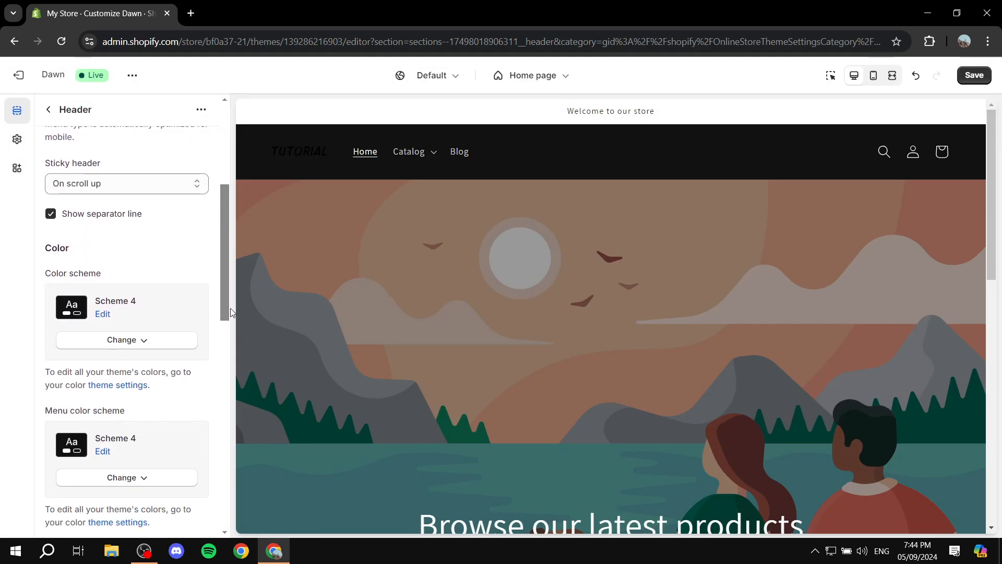
{"action": "scroll", "coordinate": [130, 295], "scroll_direction": "up", "scroll_amount": 10}
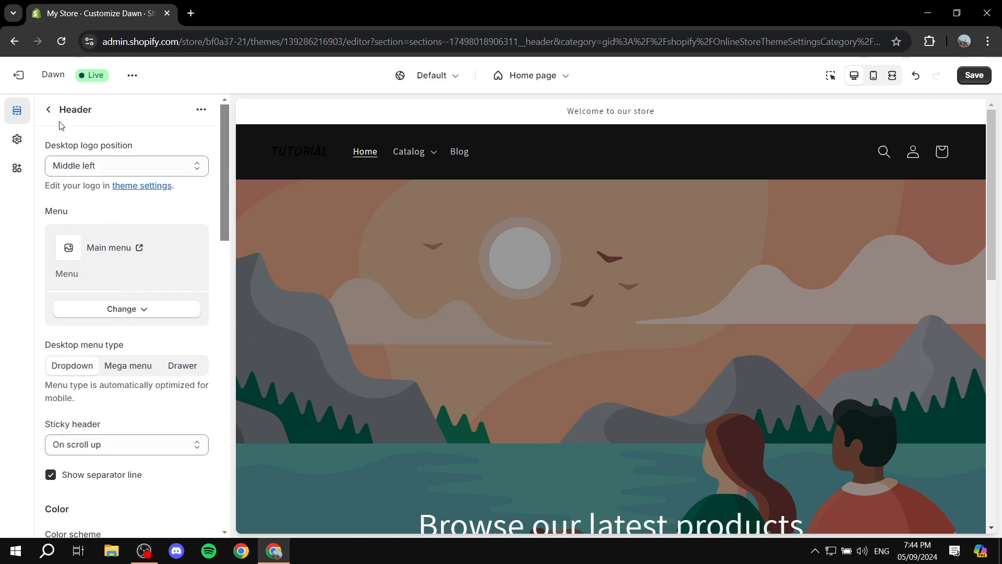
{"action": "left_click", "coordinate": [50, 111]}
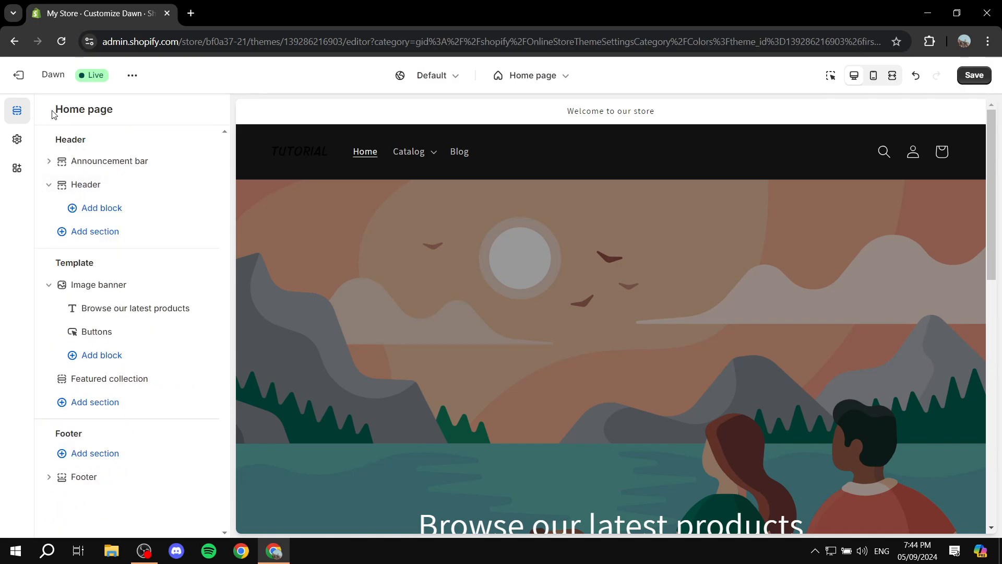